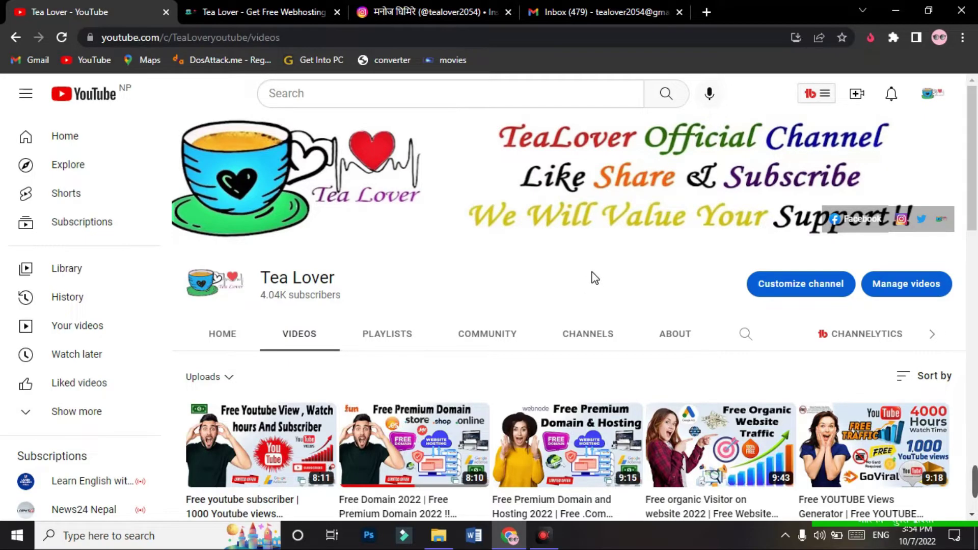
Switch to the channel's Instagram profile tab and briefly highlight its username.
click(406, 10)
drag(377, 153, 491, 155)
click(326, 160)
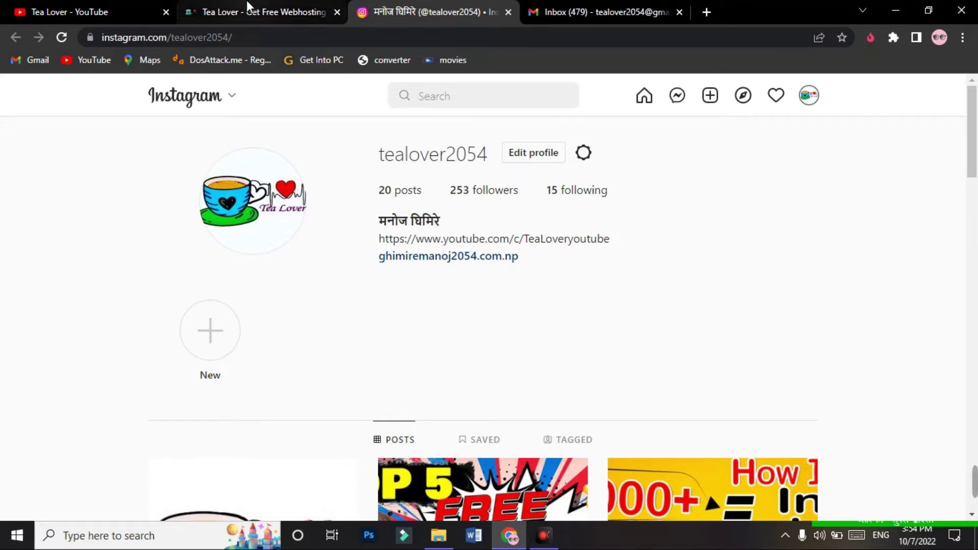
Switch to the 'Tea Lover - Get Free Webhosting' website tab.
click(257, 9)
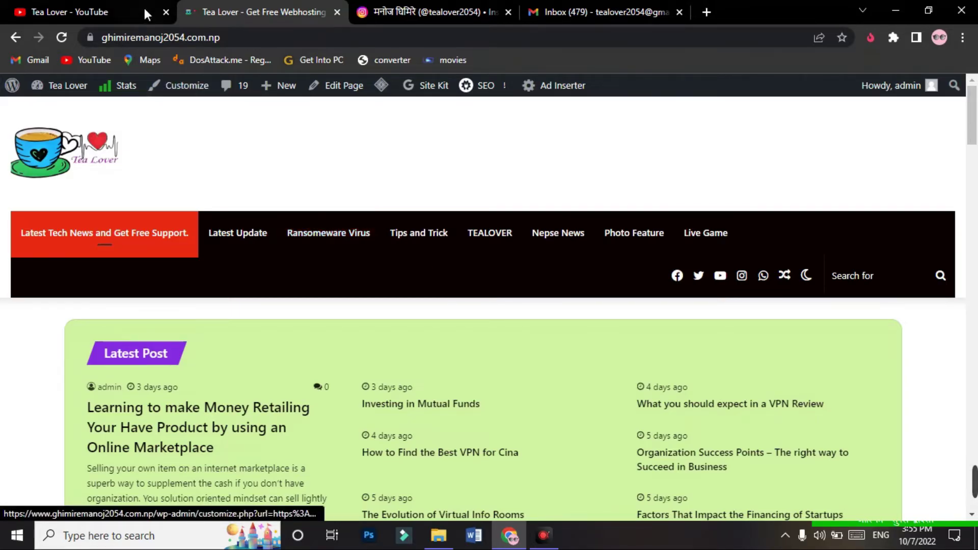
Jump back to the first tab, Tea Lover - YouTube, with Ctrl+1.
key(ctrl+1)
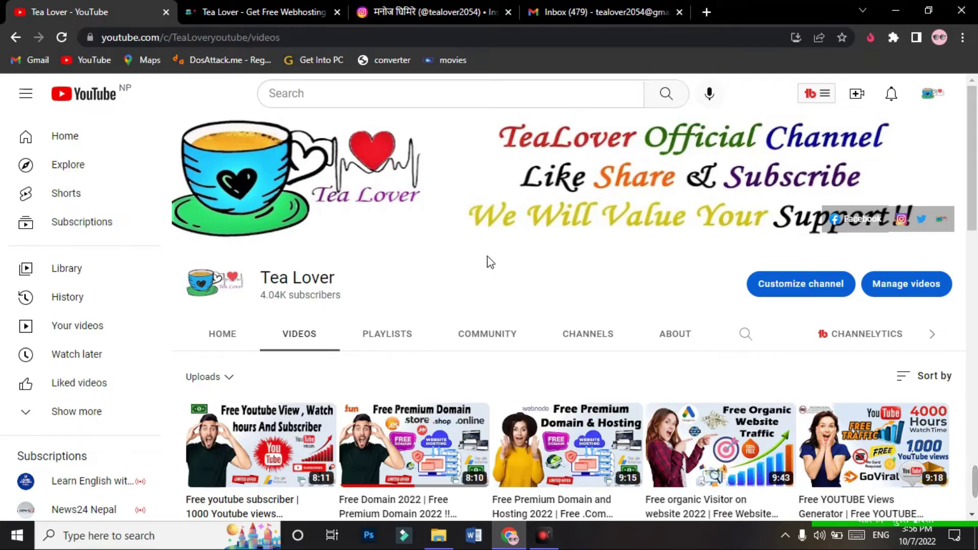
click(705, 13)
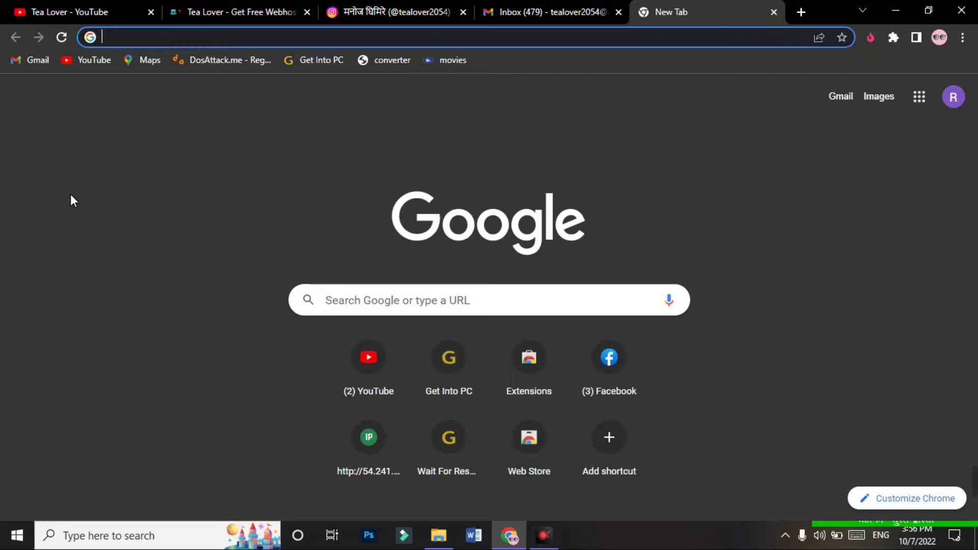
text(https://byet.host/)
key(Return)
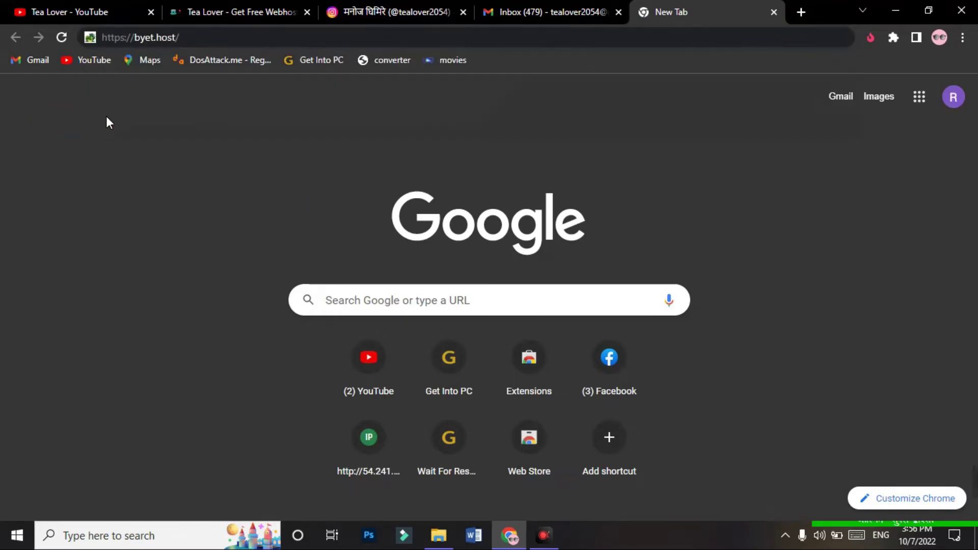
click(209, 47)
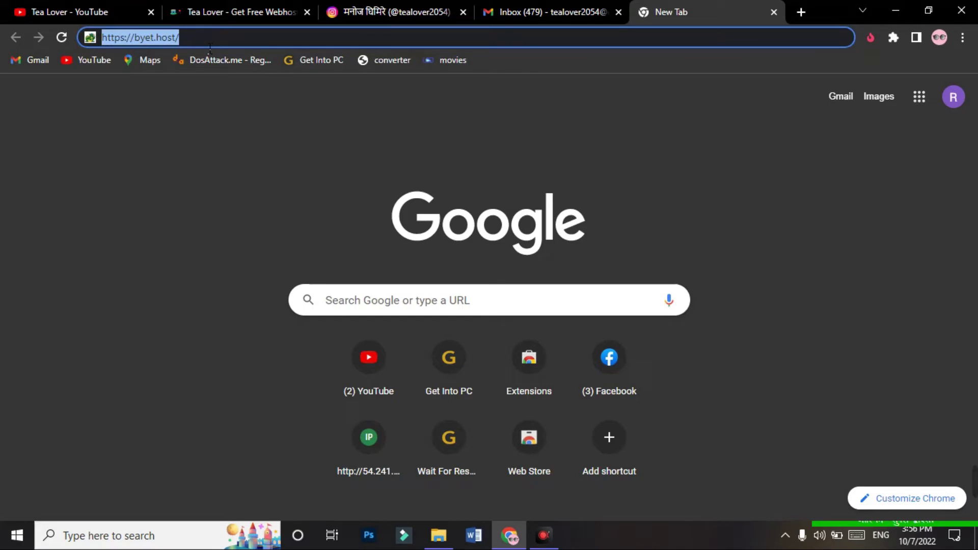
key(Return)
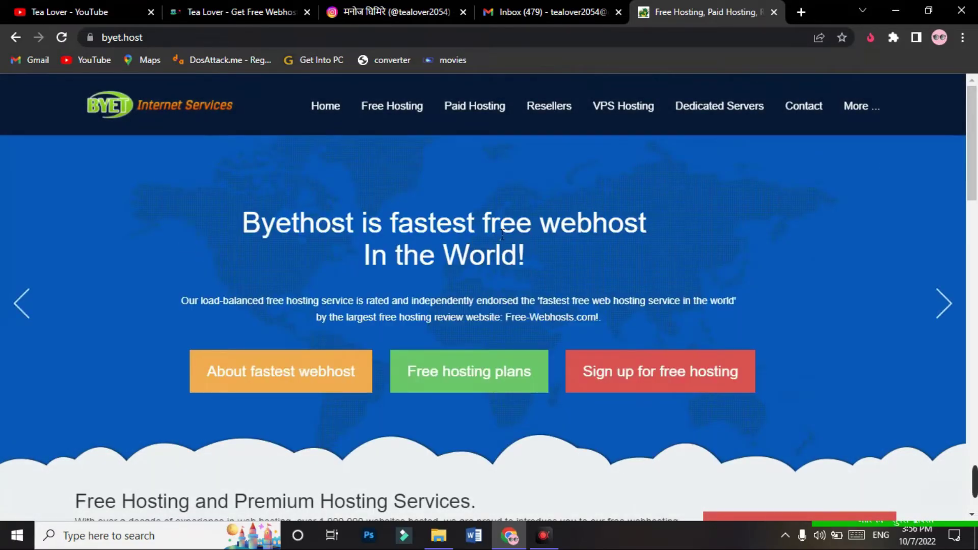
Scroll down the Byethost homepage and choose 'Signup for Free Hosting'.
mouse_move(973, 170)
mouse_down()
mouse_move(976, 492)
mouse_move(974, 175)
mouse_up()
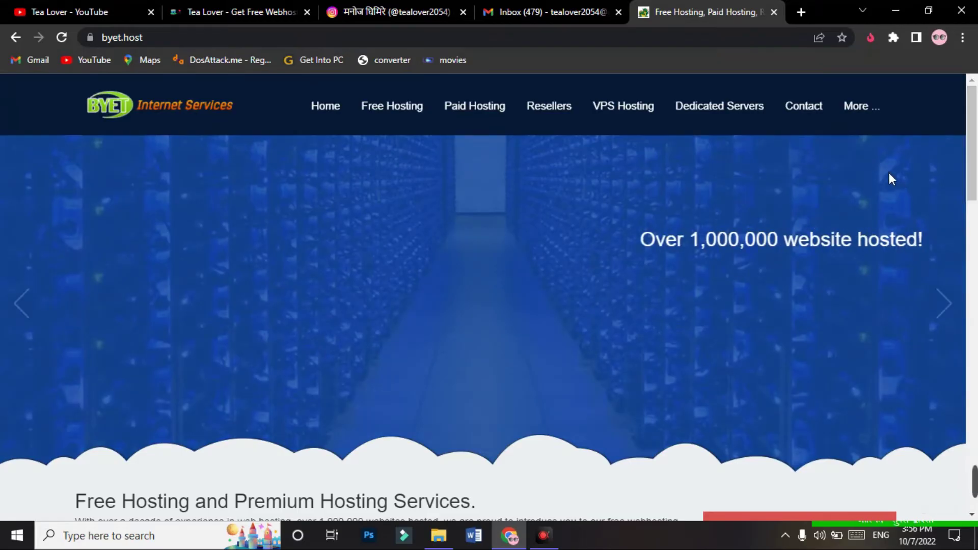
scroll(727, 400, down, 3)
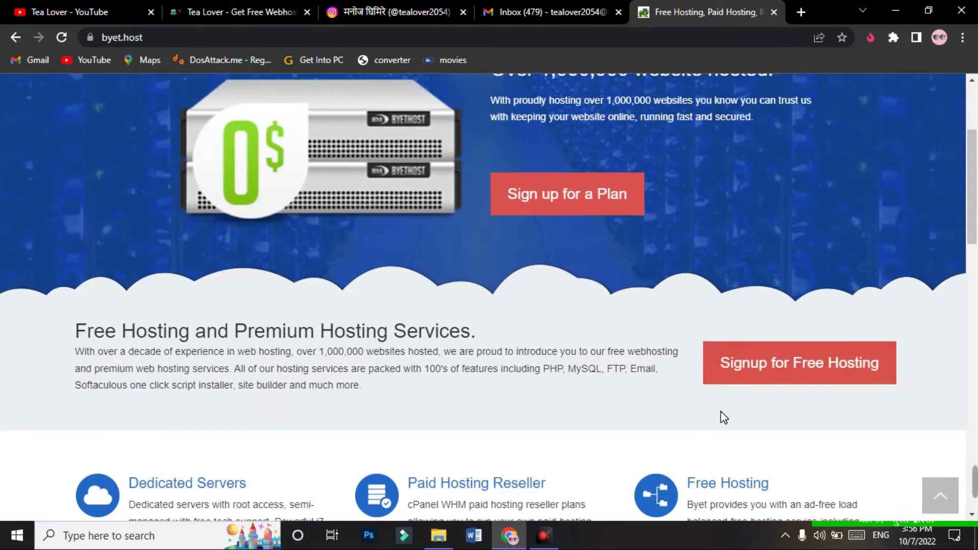
drag(974, 193, 975, 235)
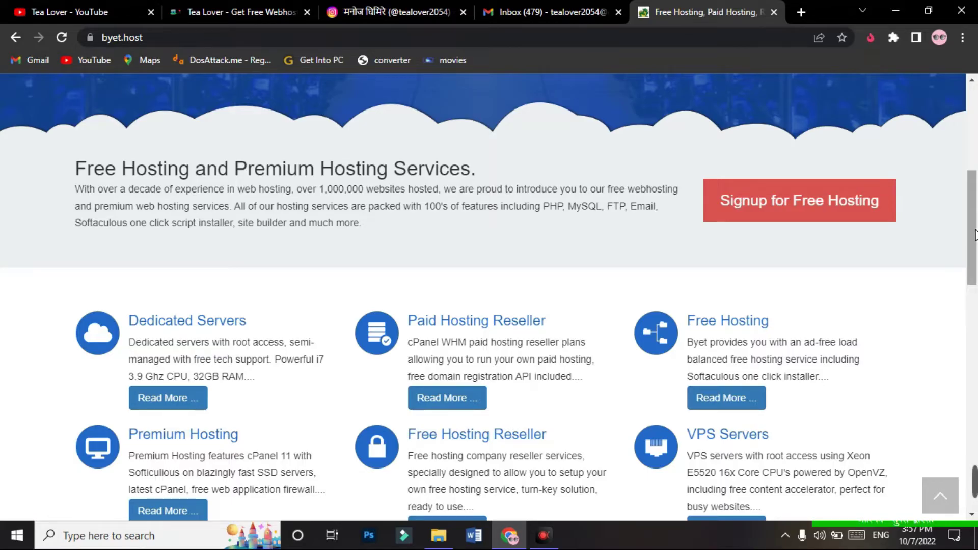
scroll(776, 207, down, 1)
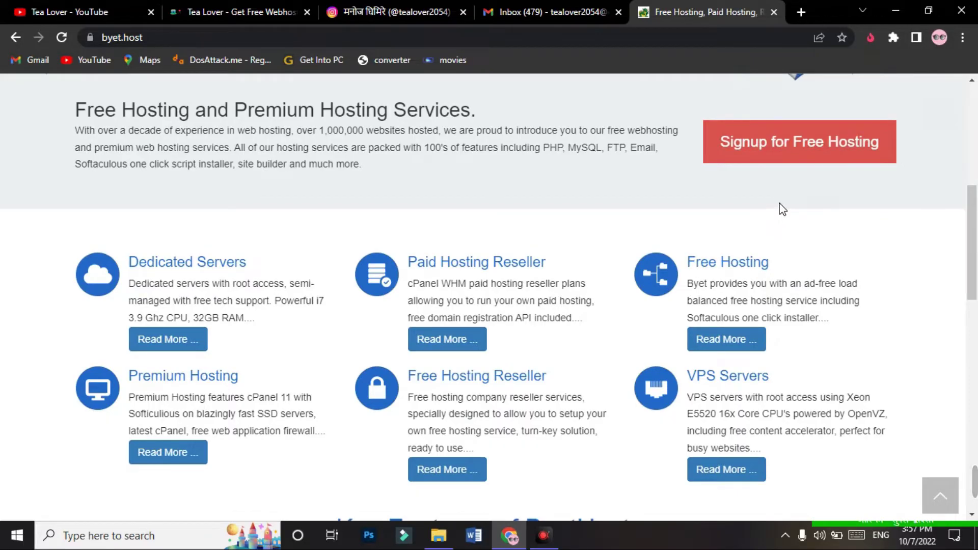
click(791, 161)
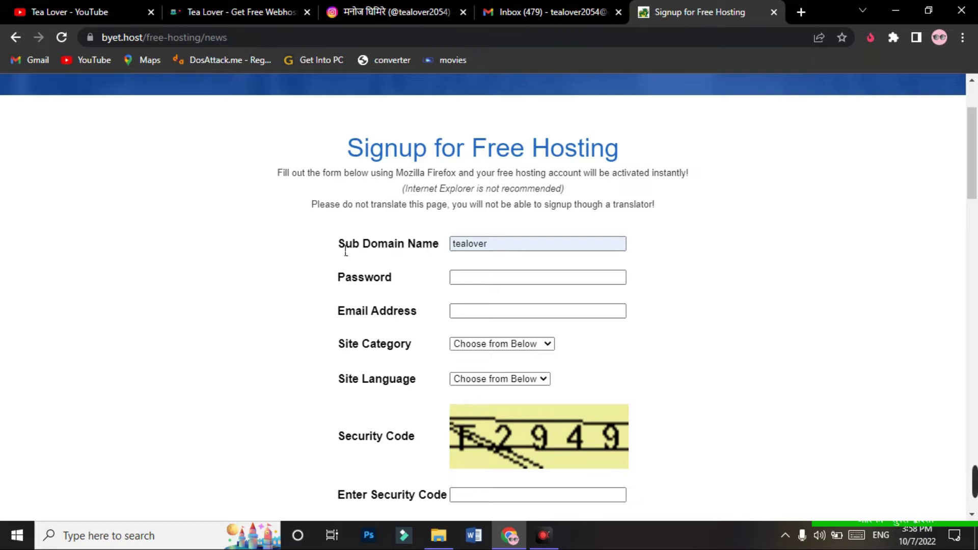
Fill in the sub-domain tealover and password, and set the site category to Personal.
drag(338, 244, 436, 262)
click(488, 290)
click(490, 279)
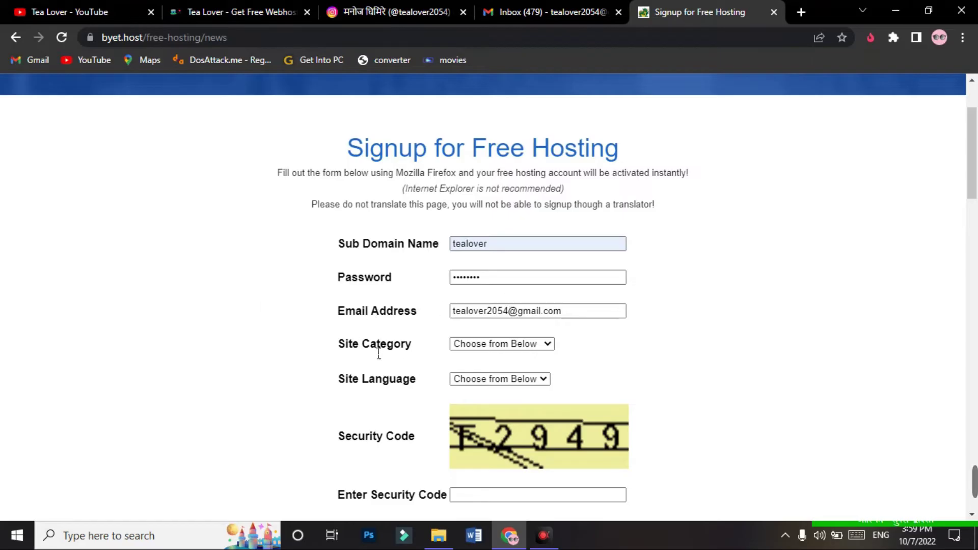
click(467, 346)
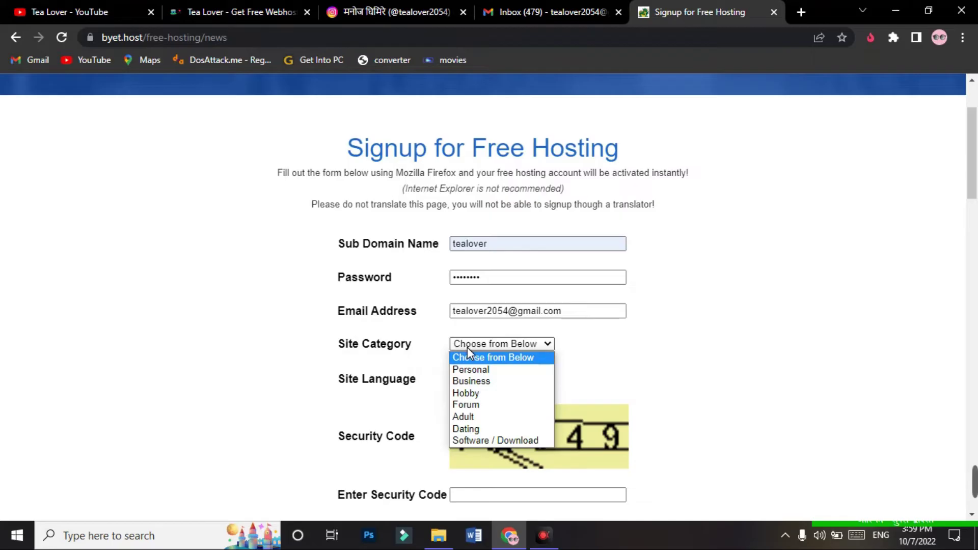
click(475, 369)
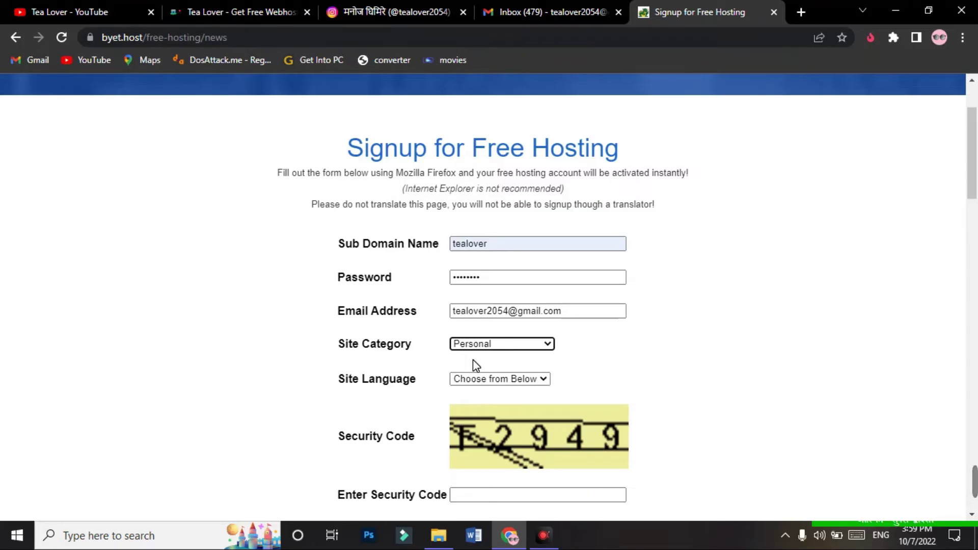
Set the site language to English, enter the security code and submit the registration.
click(524, 379)
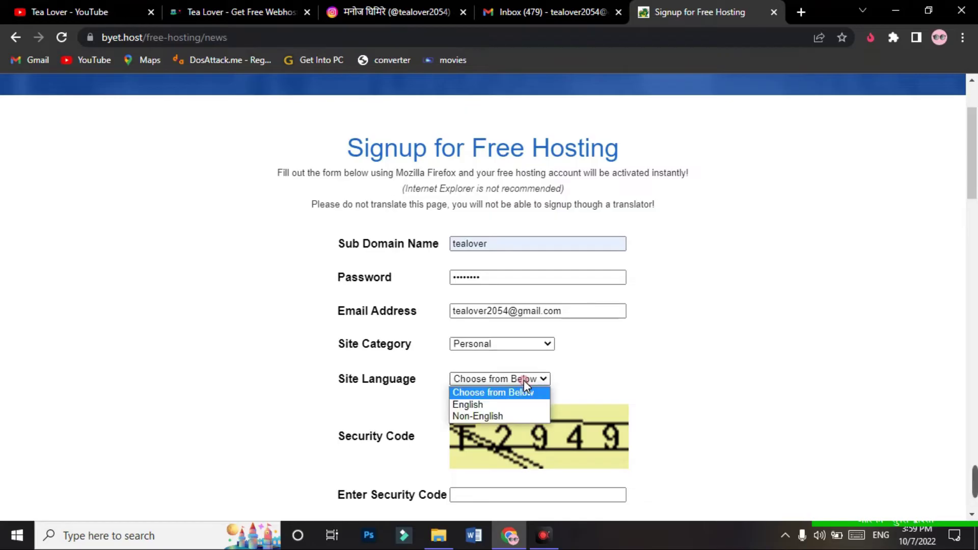
click(502, 405)
scroll(670, 334, down, 2)
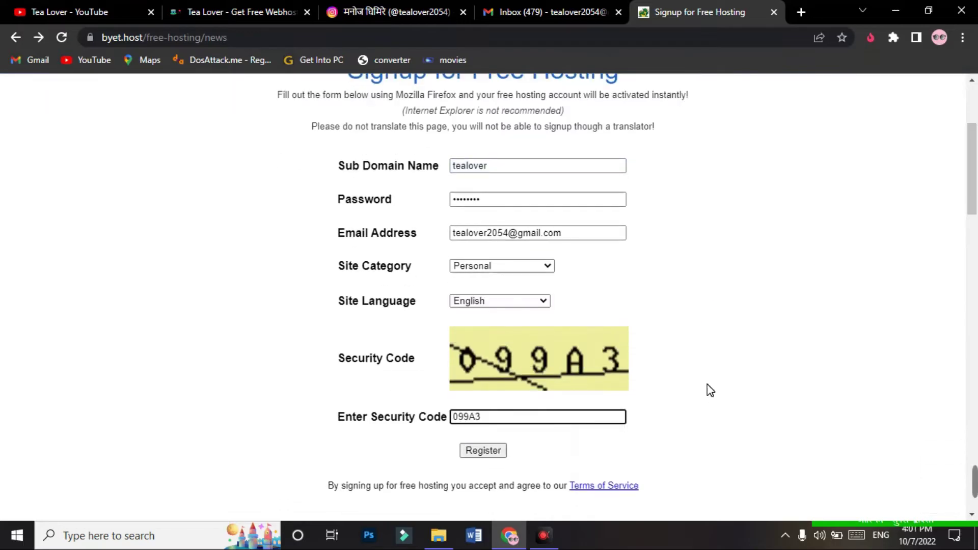
click(707, 384)
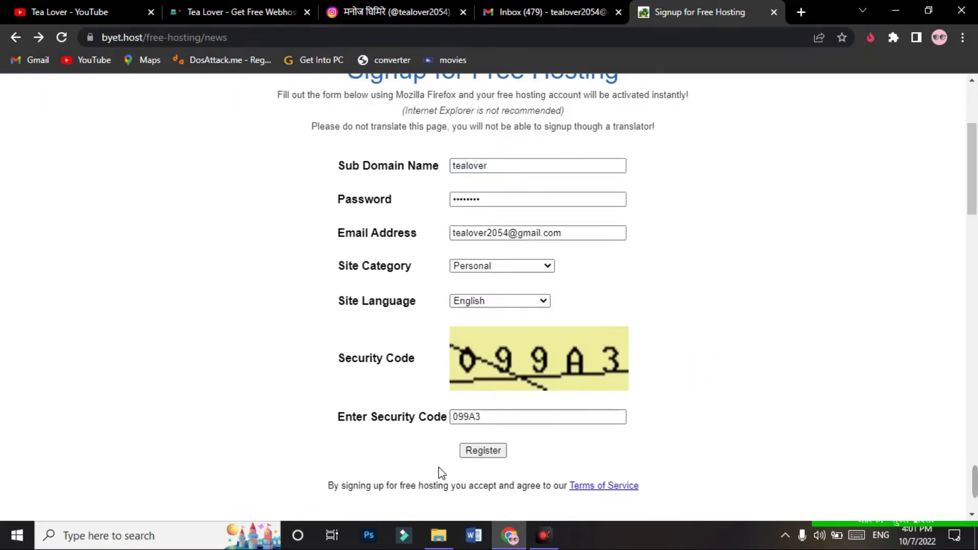
click(499, 451)
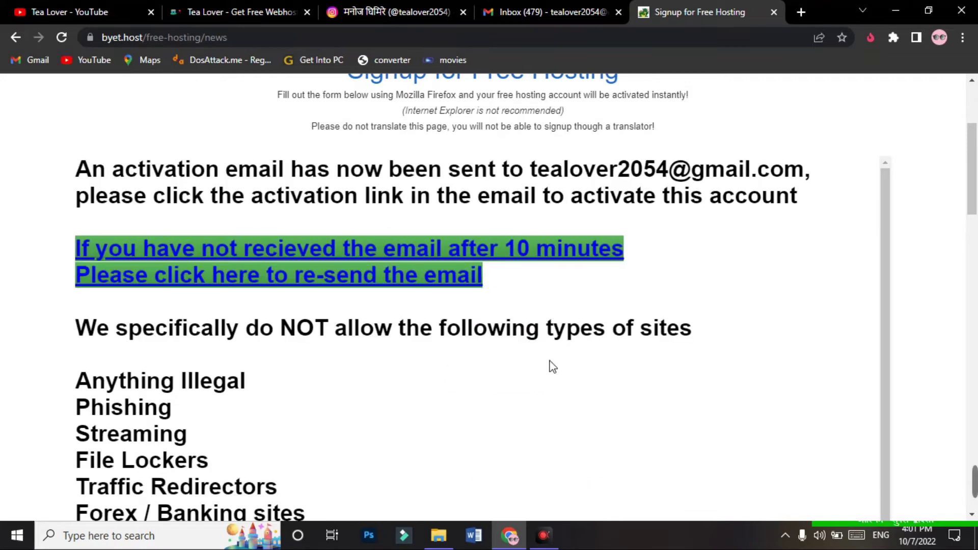
Read the activation and whitelisting instructions, then go to the Gmail Inbox tab.
scroll(565, 336, up, 1)
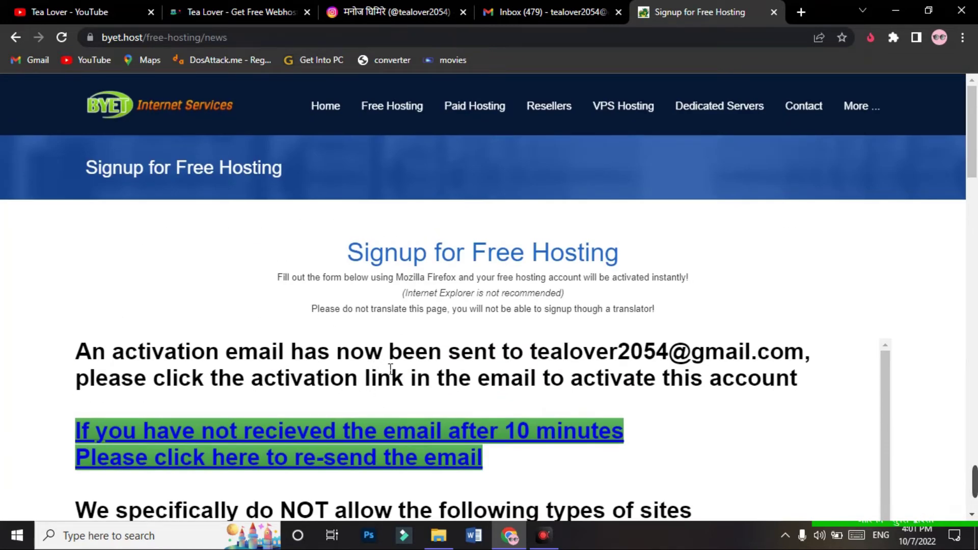
scroll(413, 370, down, 10)
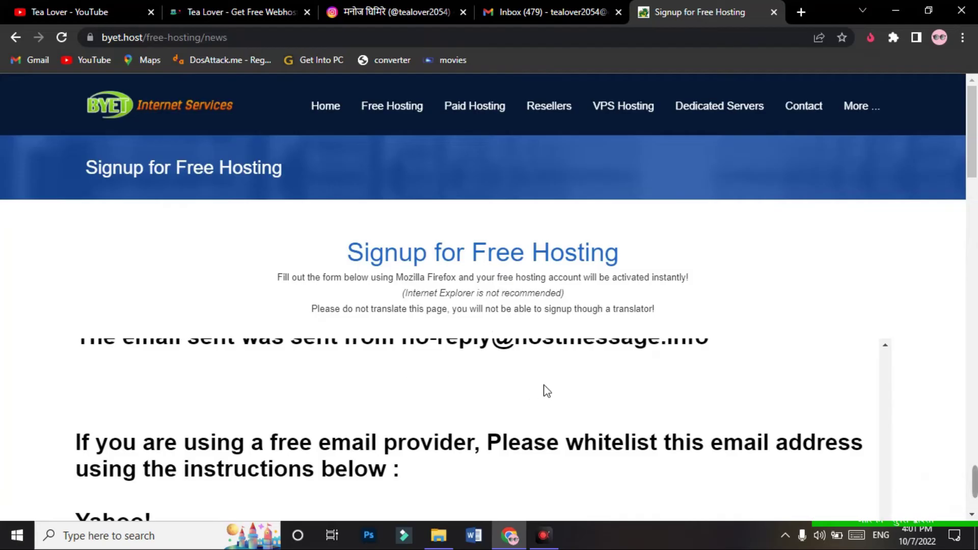
scroll(672, 293, down, 15)
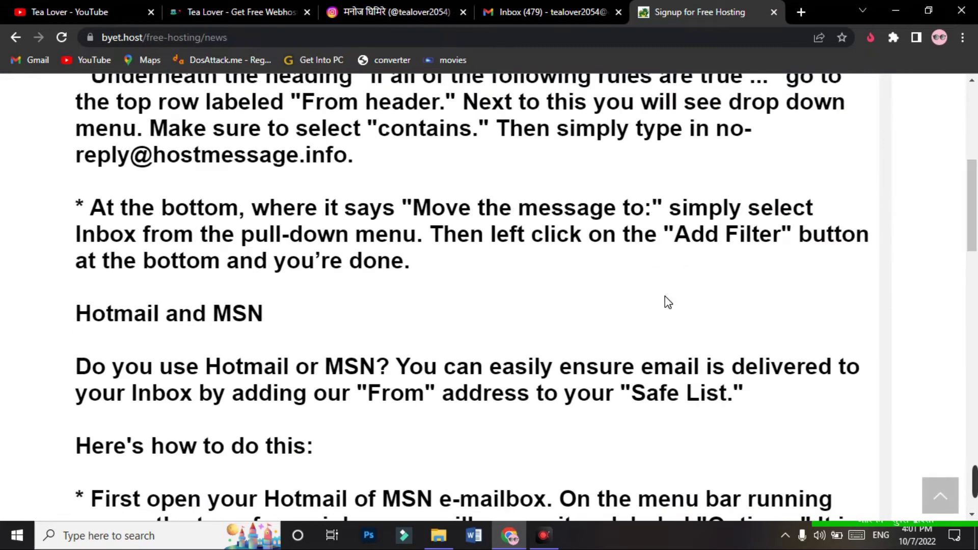
scroll(934, 161, up, 10)
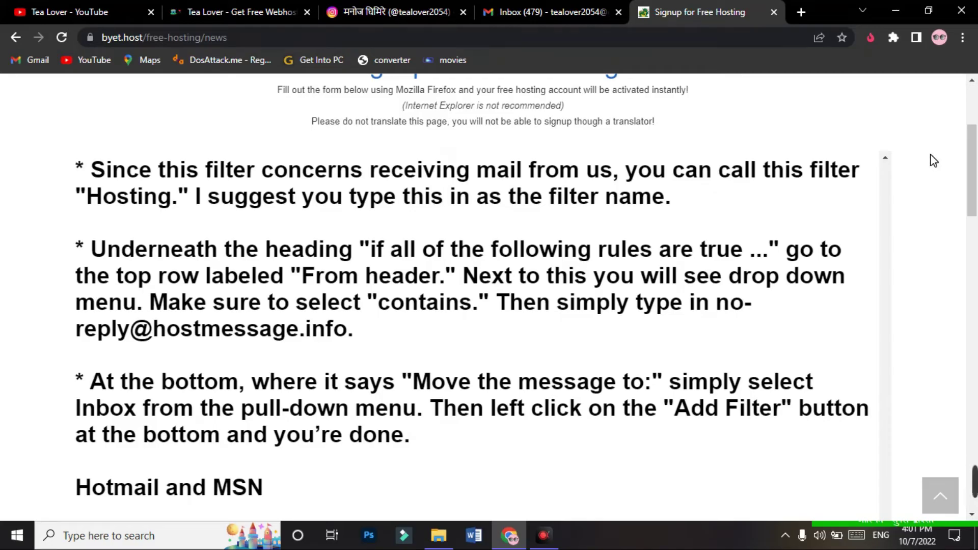
click(540, 12)
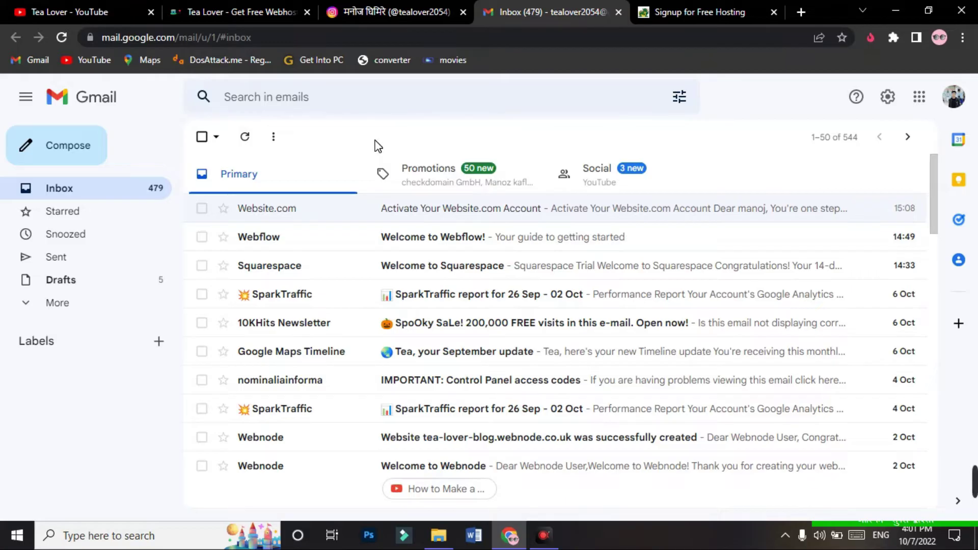
Open the Byethost activation email in the Spam folder and launch its link in a new tab.
click(58, 308)
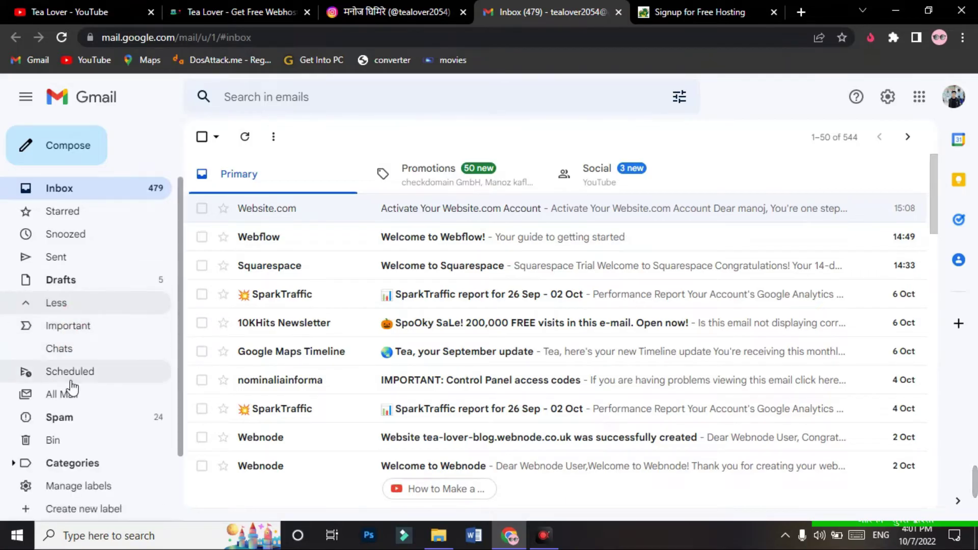
click(132, 426)
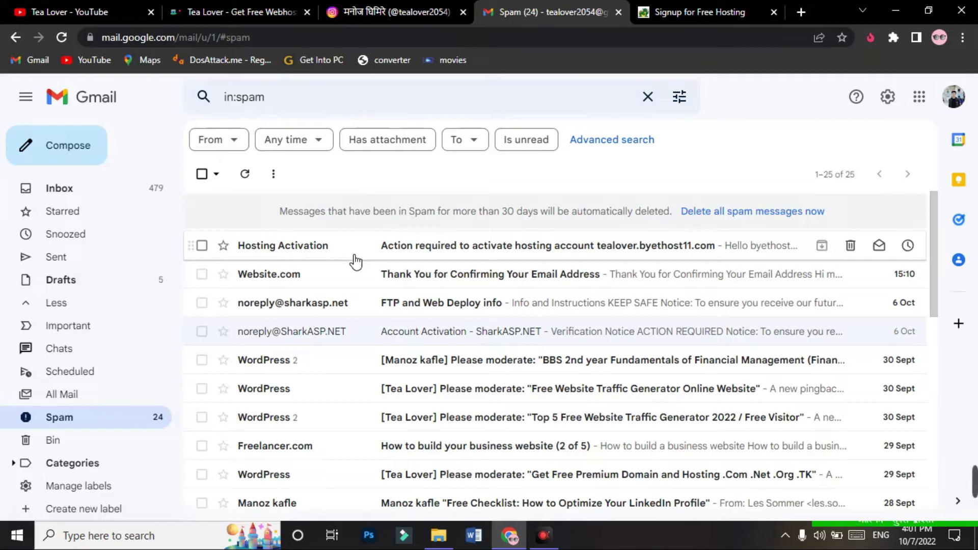
click(355, 257)
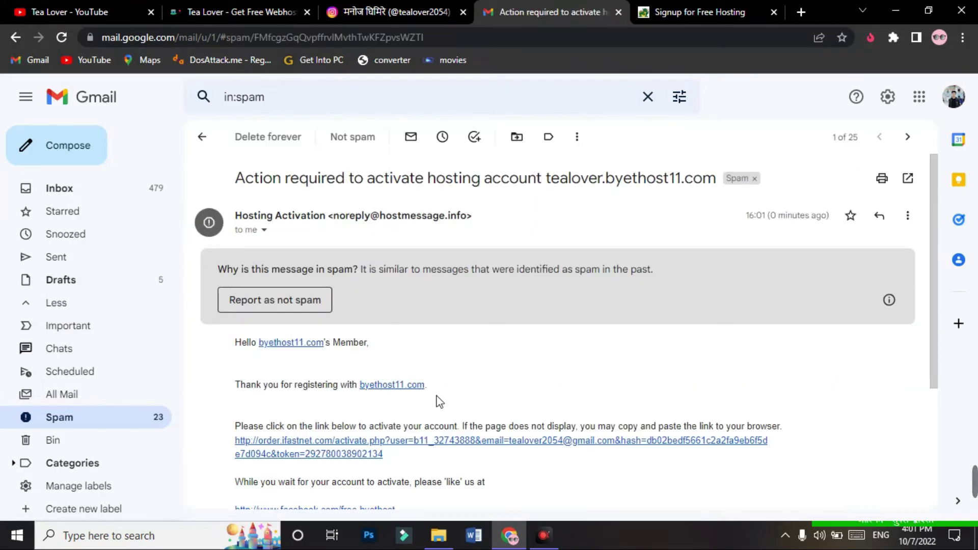
right_click(358, 458)
click(340, 454)
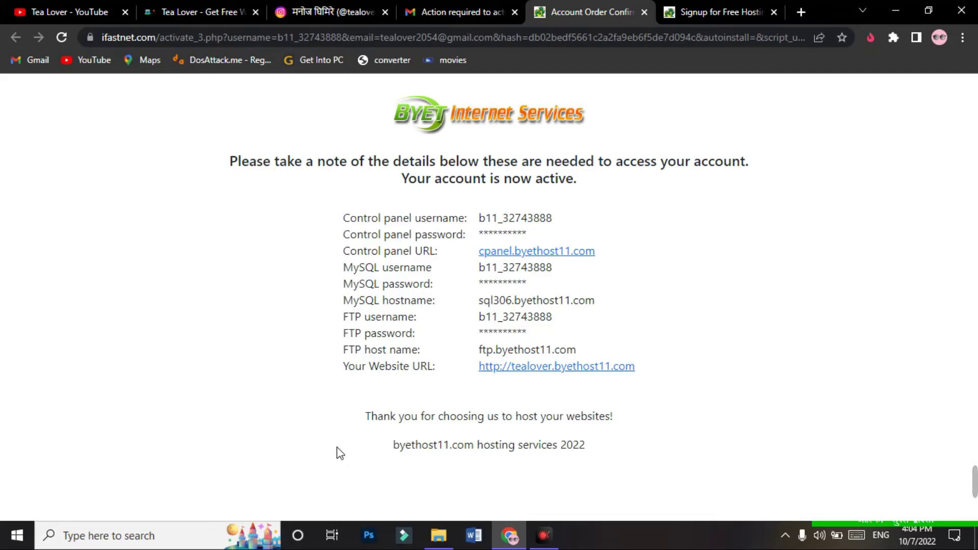
Review the activated account's control panel, MySQL and FTP details and tealover.byethost11.com URL.
drag(453, 376, 560, 378)
click(648, 375)
click(675, 386)
drag(343, 219, 537, 236)
click(538, 235)
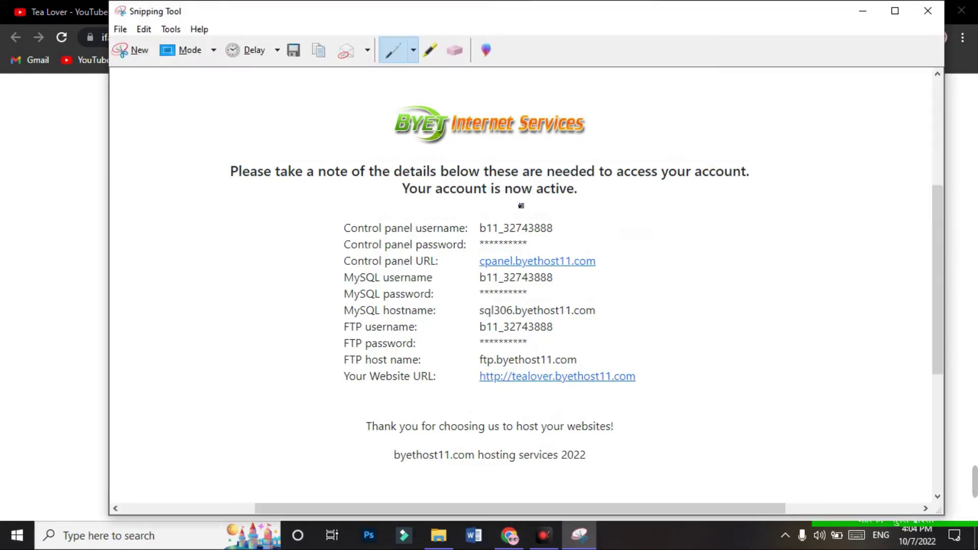
Save the account-details snip as 'Capture' and close Snipping Tool.
click(294, 50)
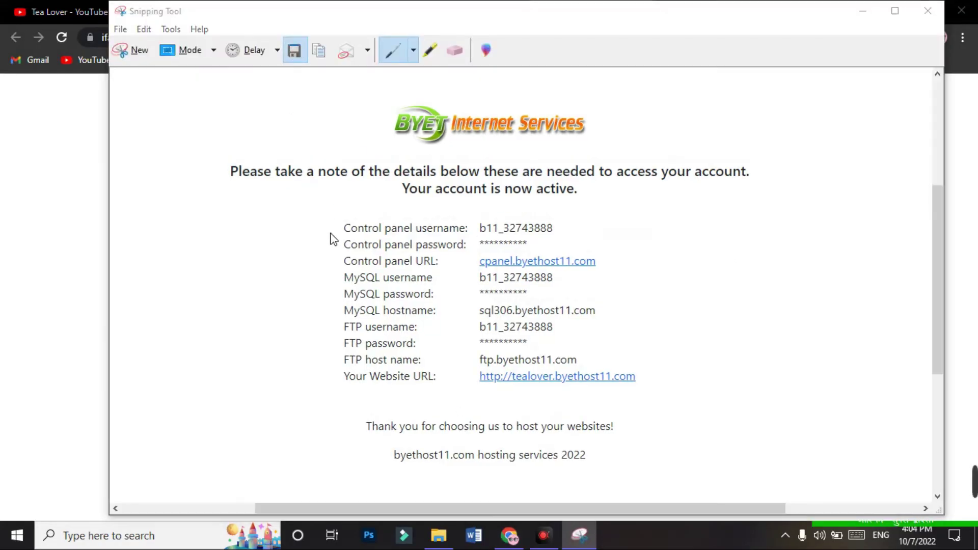
key(Return)
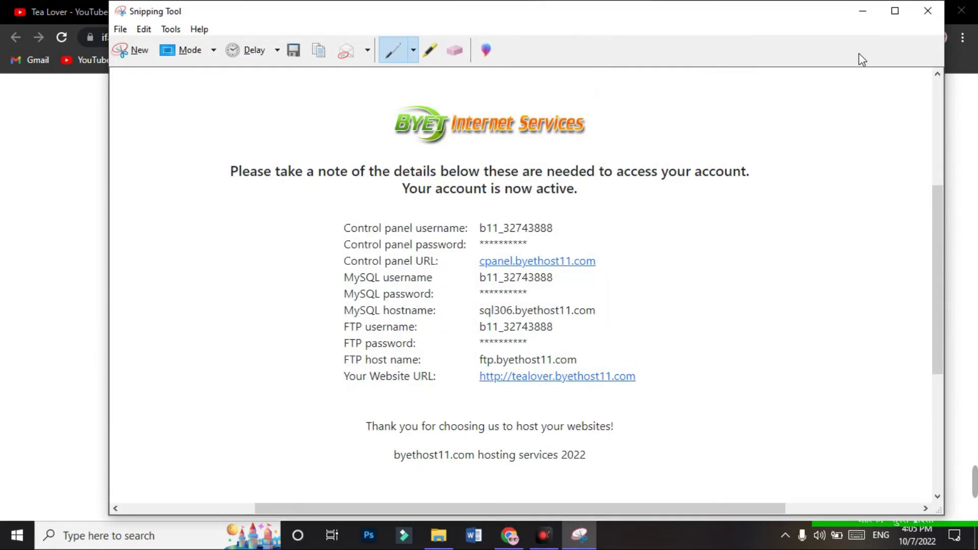
click(927, 11)
right_click(540, 372)
Open tealover.byethost11.com in a new tab to view the Account Active! notice.
click(571, 380)
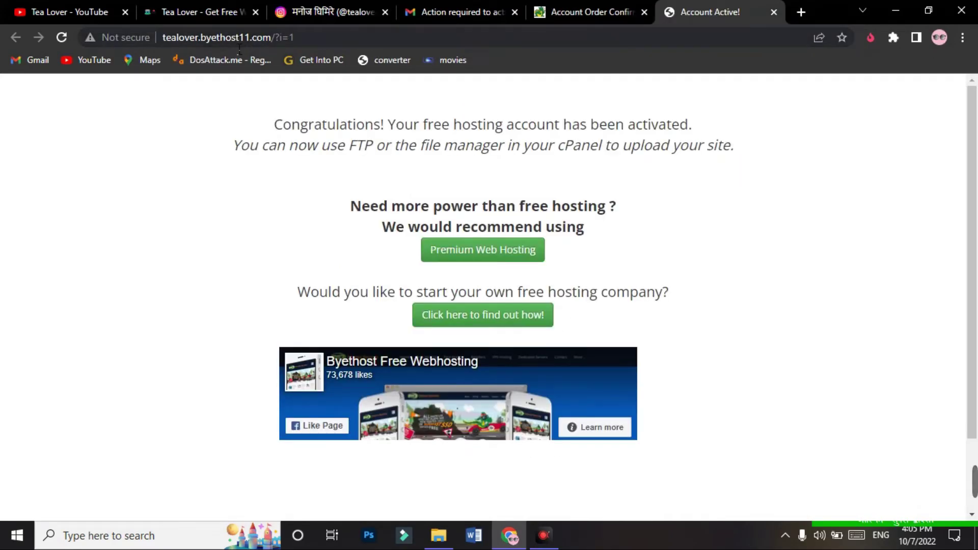
drag(168, 45, 276, 60)
click(247, 154)
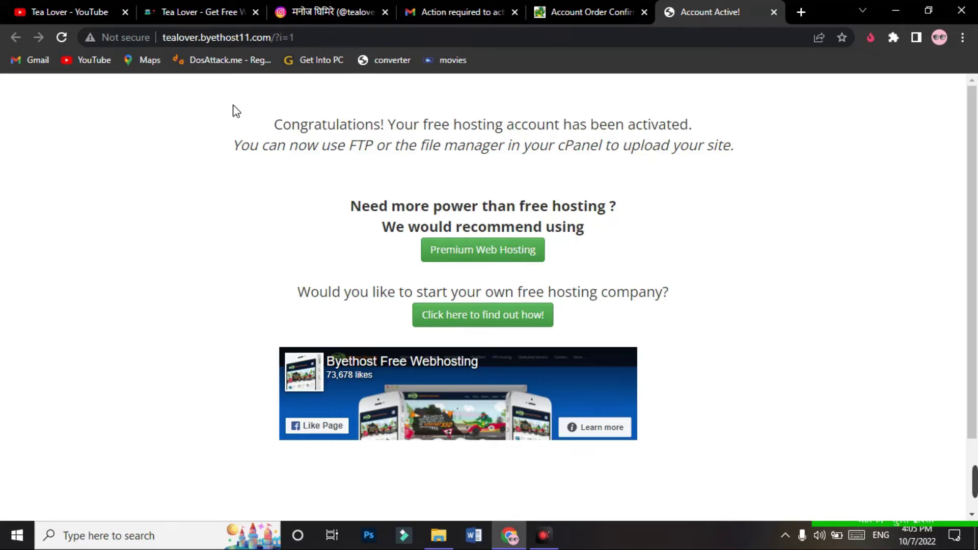
Copy the control panel username from the account details and switch to the VP Login tab.
click(69, 12)
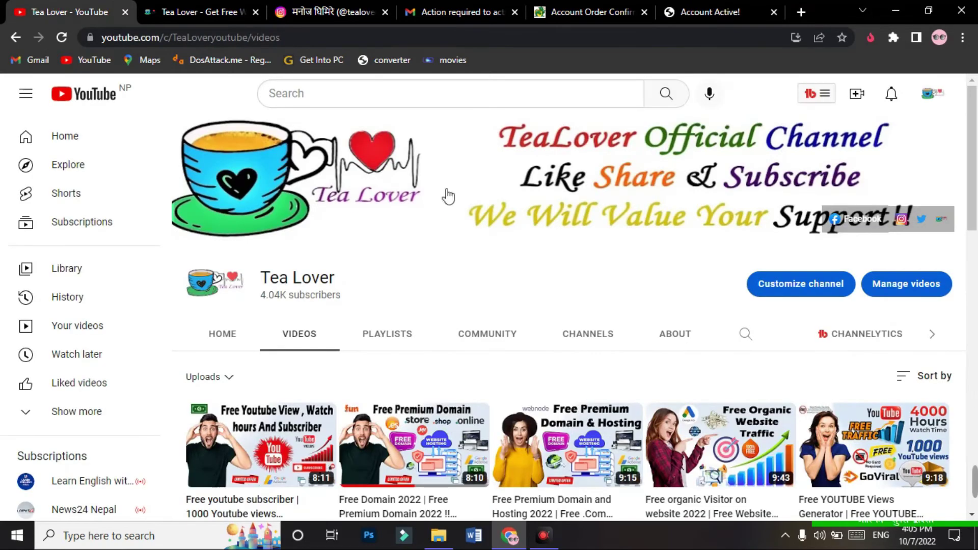
scroll(585, 400, down, 5)
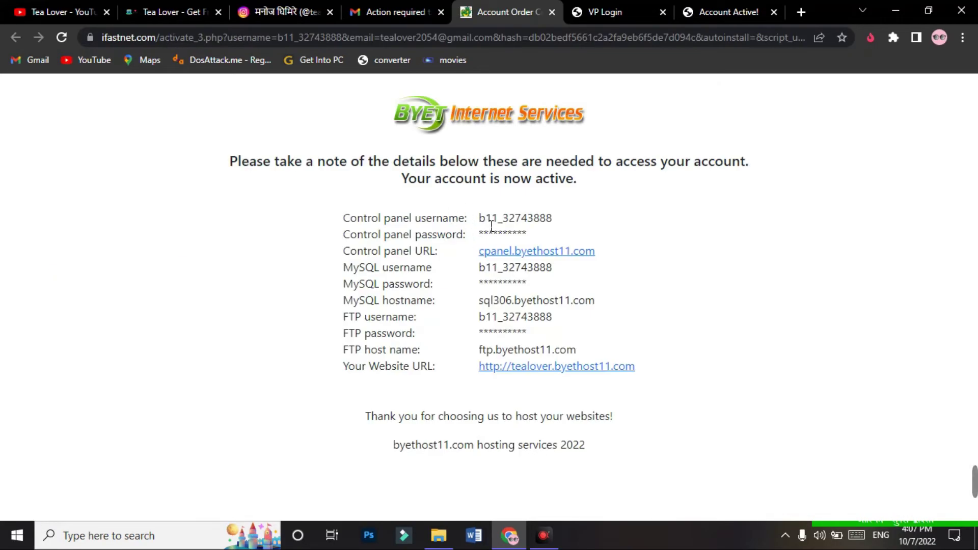
drag(478, 219, 559, 223)
right_click(559, 222)
click(560, 232)
click(599, 21)
Log in to VistaPanel with the pasted username and the account password.
click(484, 267)
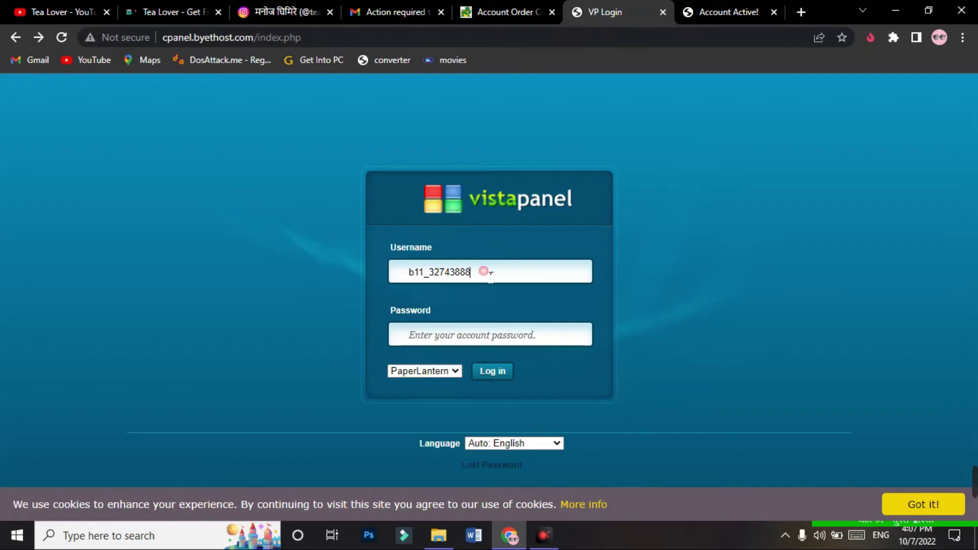
click(433, 345)
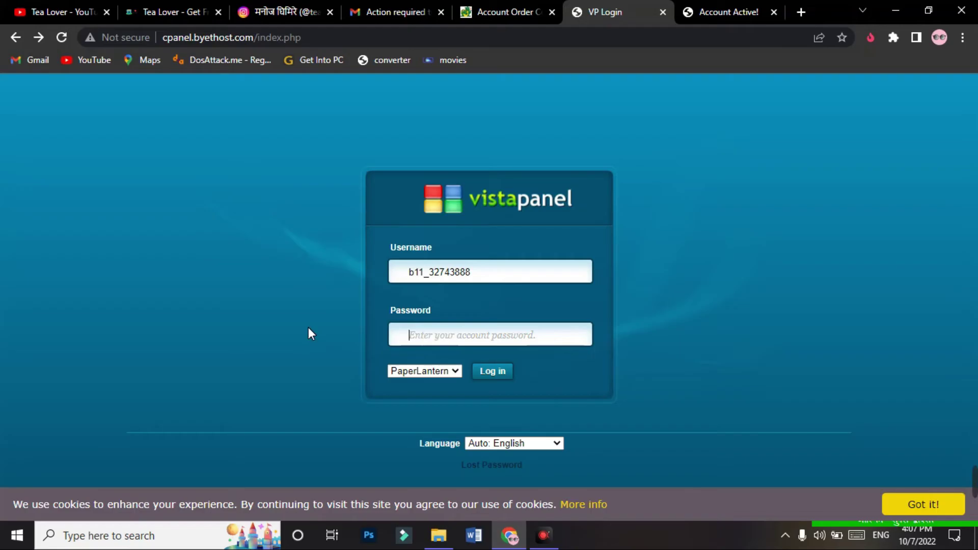
text(a•••••••)
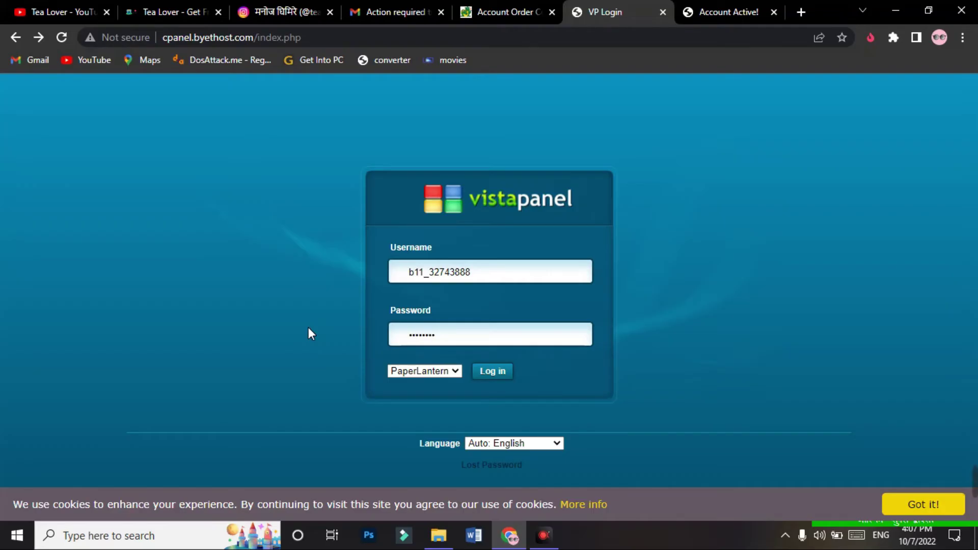
click(499, 377)
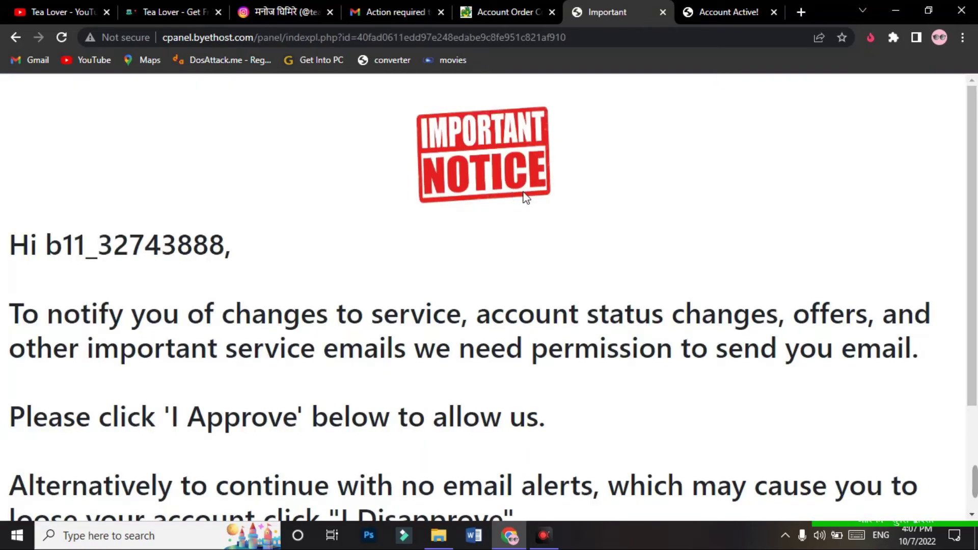
Approve receiving service emails so the control panel loads.
scroll(581, 206, down, 2)
scroll(580, 209, down, 1)
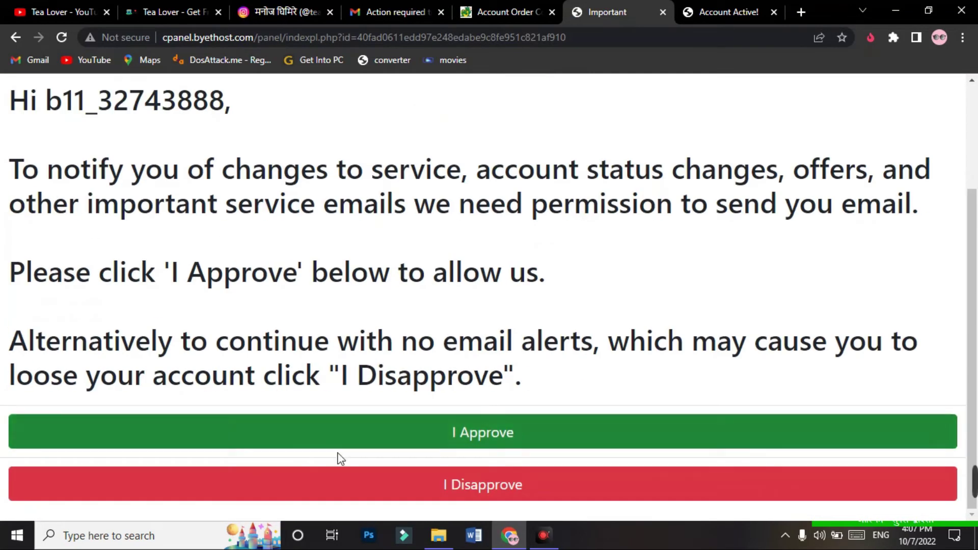
click(385, 439)
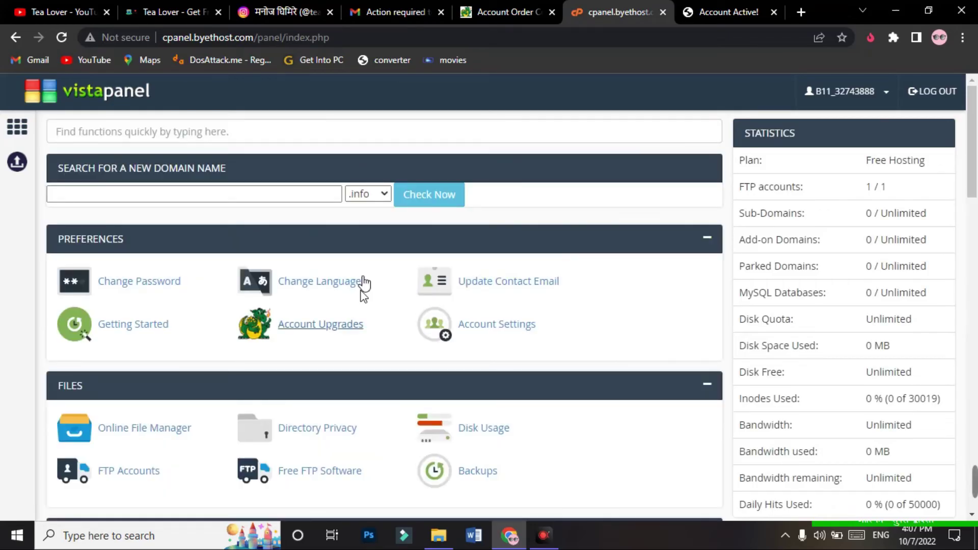
Scroll to the Software section and open the Softaculous Apps Installer.
scroll(356, 311, down, 10)
scroll(351, 288, up, 8)
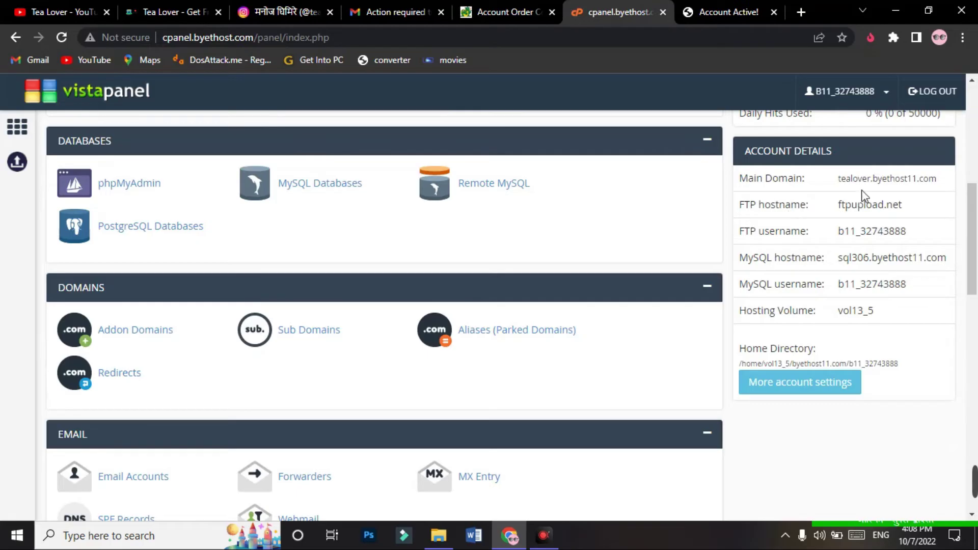
drag(973, 204, 976, 344)
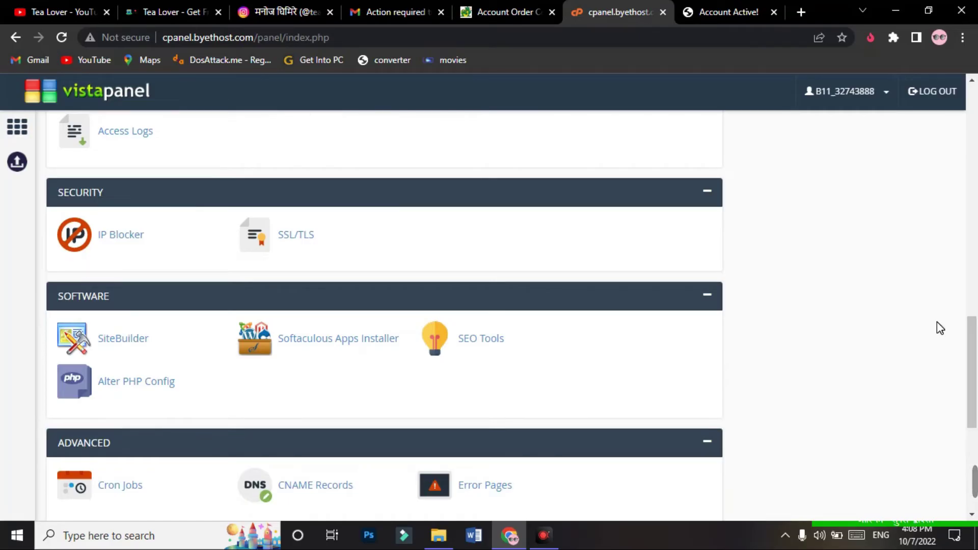
click(323, 340)
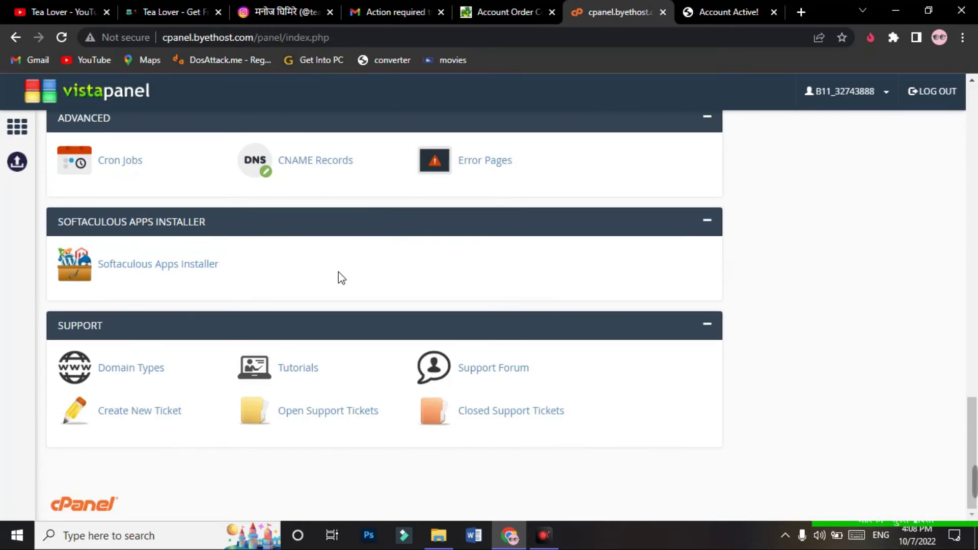
scroll(360, 326, up, 5)
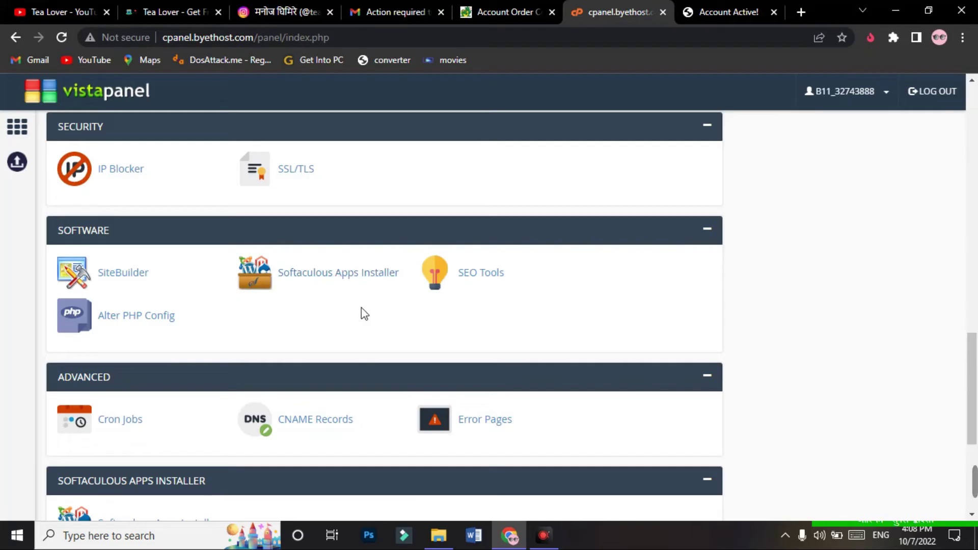
click(332, 274)
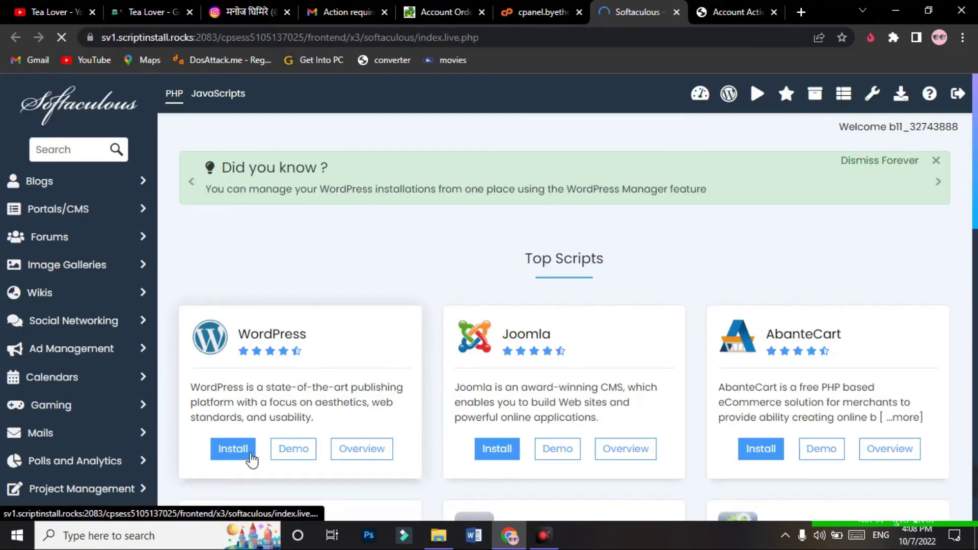
Open the WordPress install form and check the installation directory field.
scroll(585, 144, down, 3)
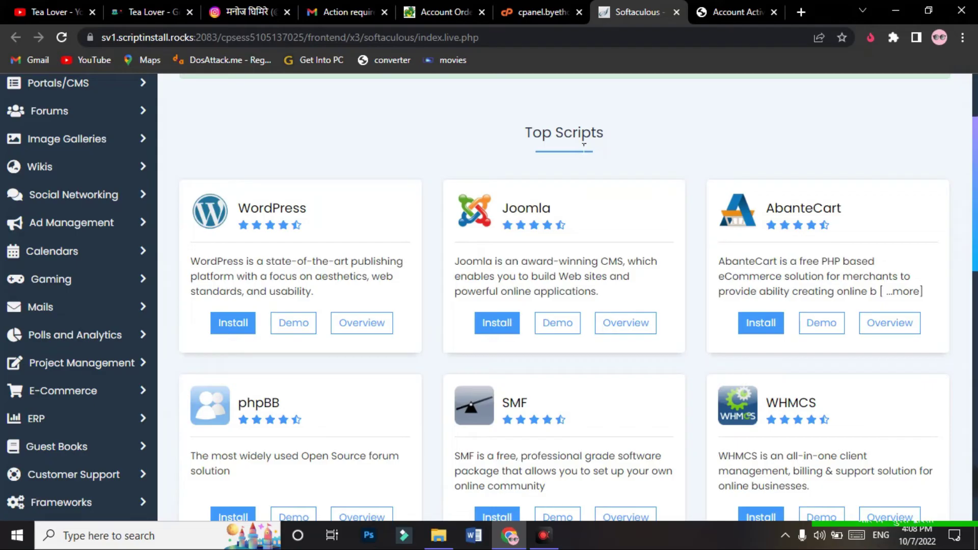
click(233, 334)
click(543, 269)
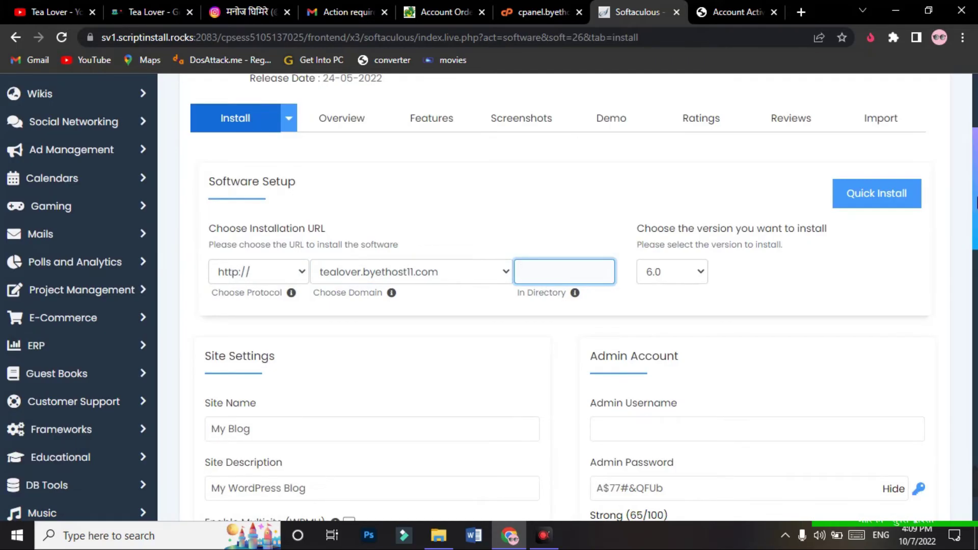
scroll(350, 298, down, 2)
Change the site name to 'tealo' and replace the admin password.
drag(317, 323, 207, 321)
text(tealover2054)
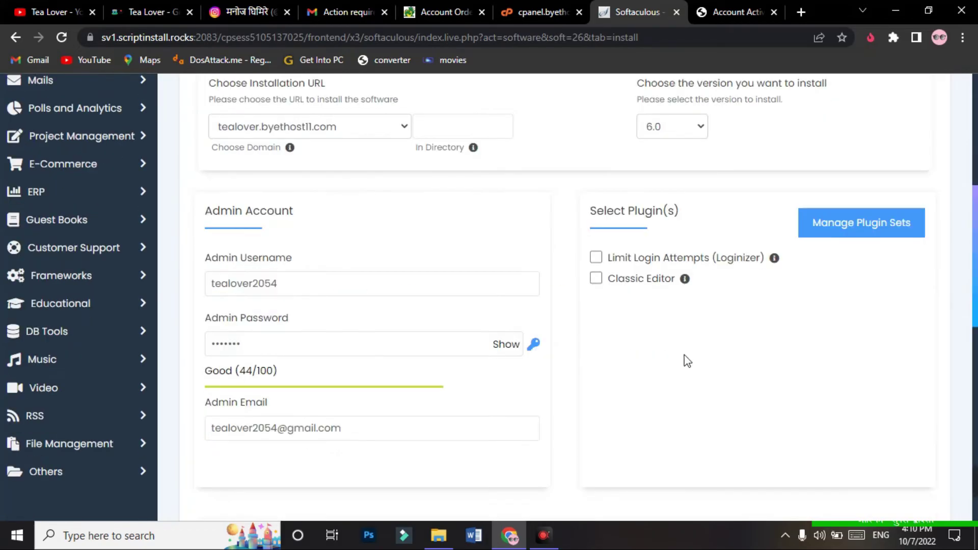
click(245, 285)
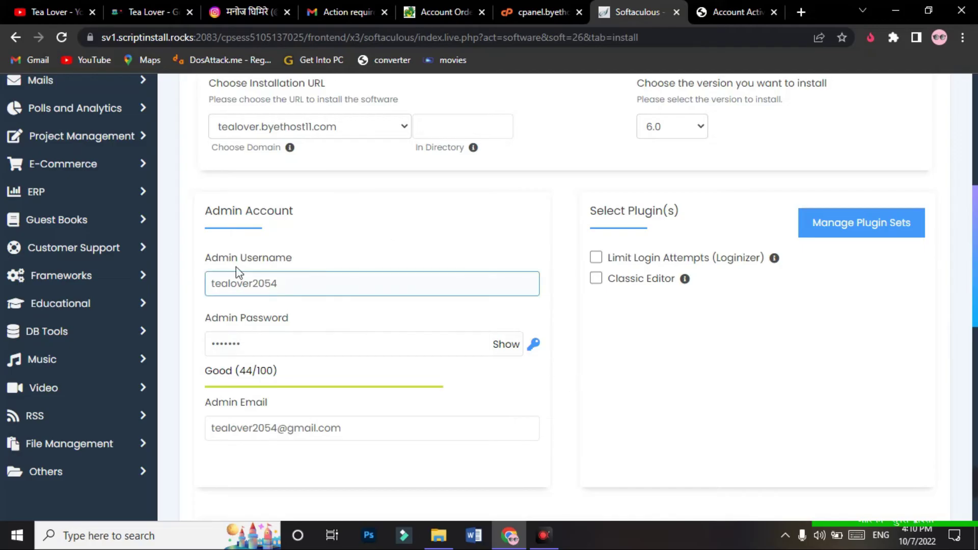
click(260, 320)
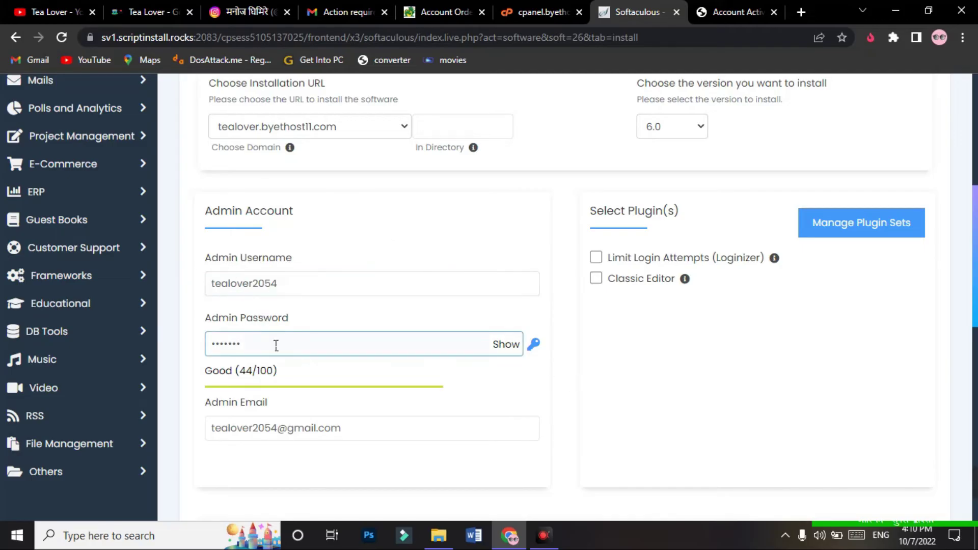
drag(275, 343, 188, 355)
text(••••••)
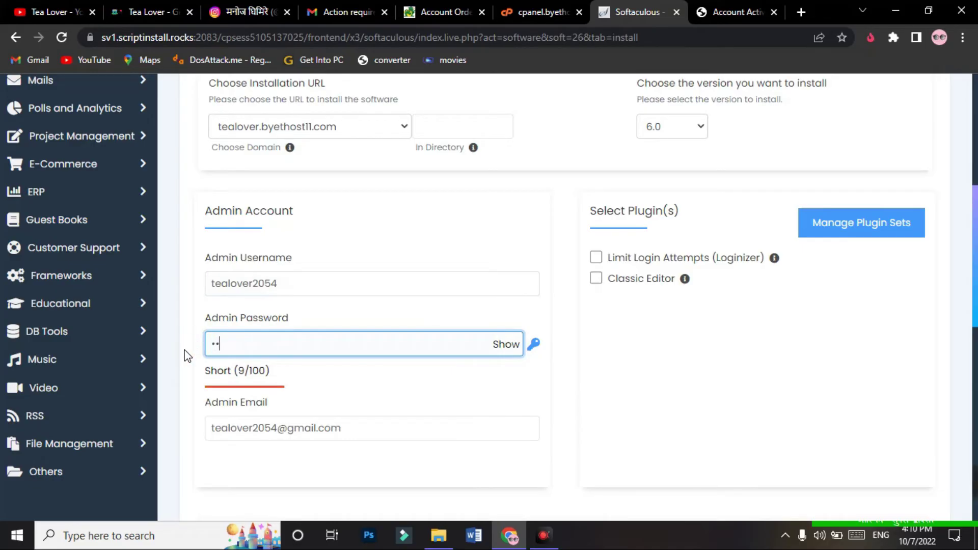
text(••)
click(259, 283)
click(262, 319)
click(964, 288)
Submit the form to install WordPress on tealover.byethost11.com.
scroll(964, 288, down, 5)
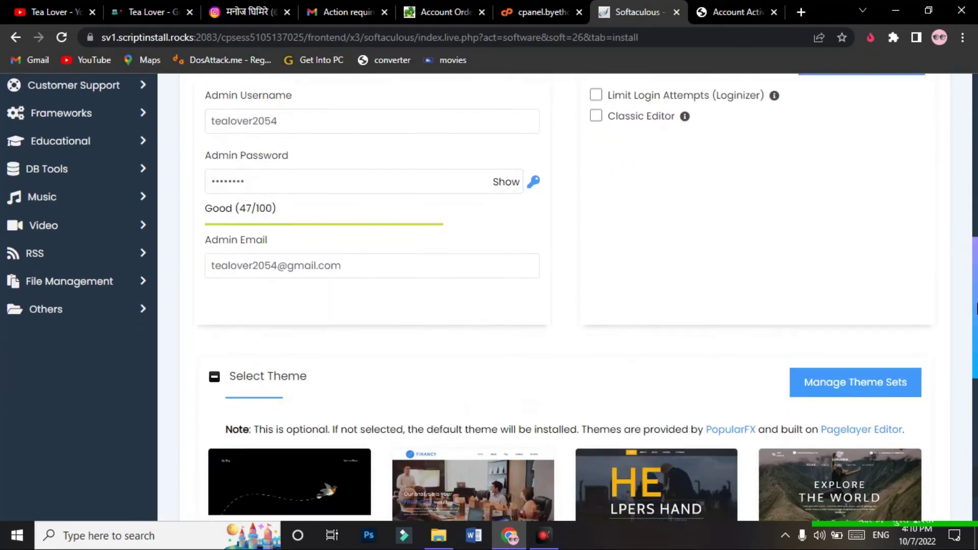
scroll(767, 451, down, 2)
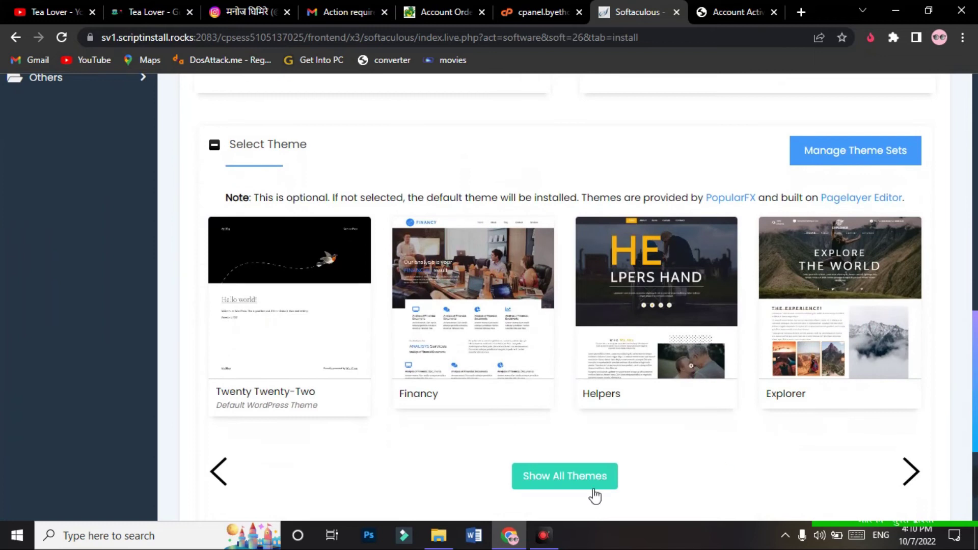
scroll(713, 387, down, 4)
click(561, 350)
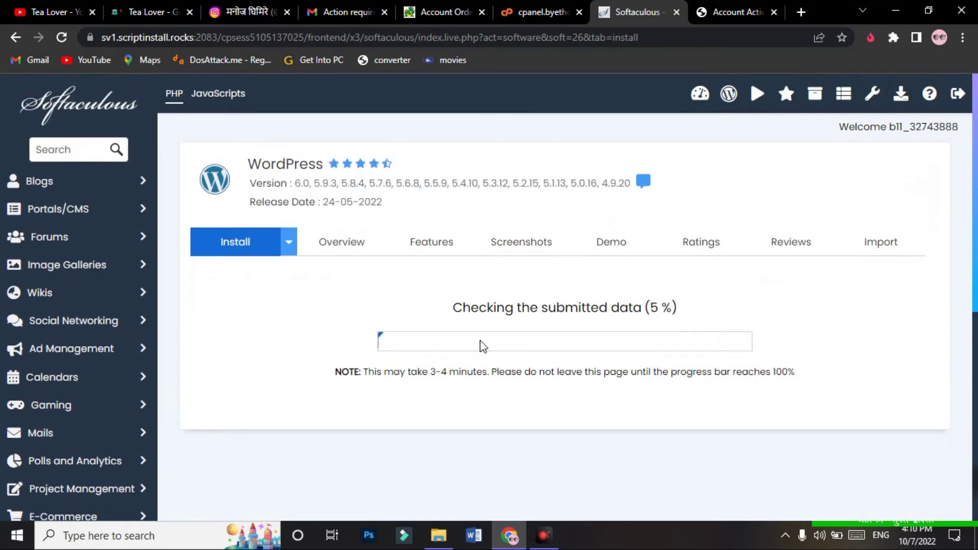
Open tealover.byethost11.com from the success page and select its address bar.
drag(433, 379, 448, 380)
click(443, 394)
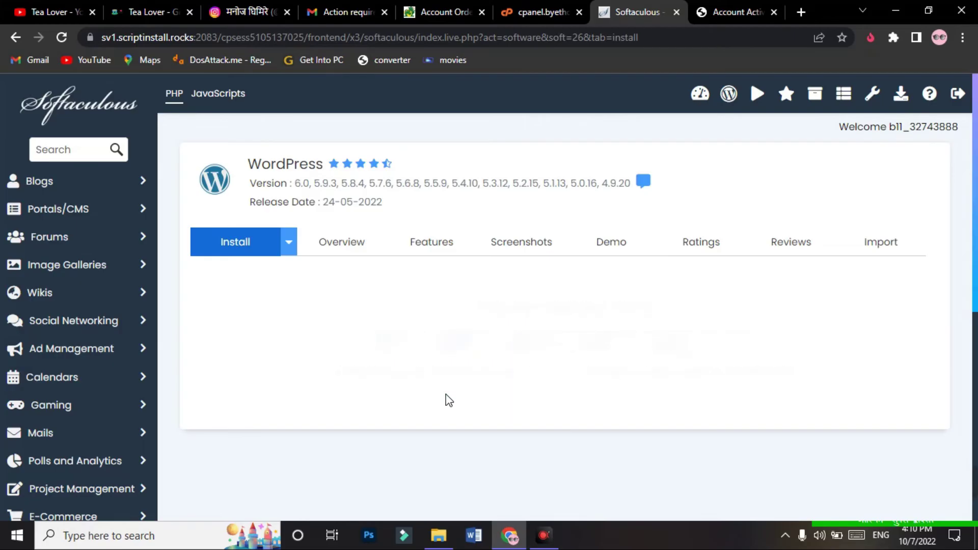
scroll(447, 401, down, 1)
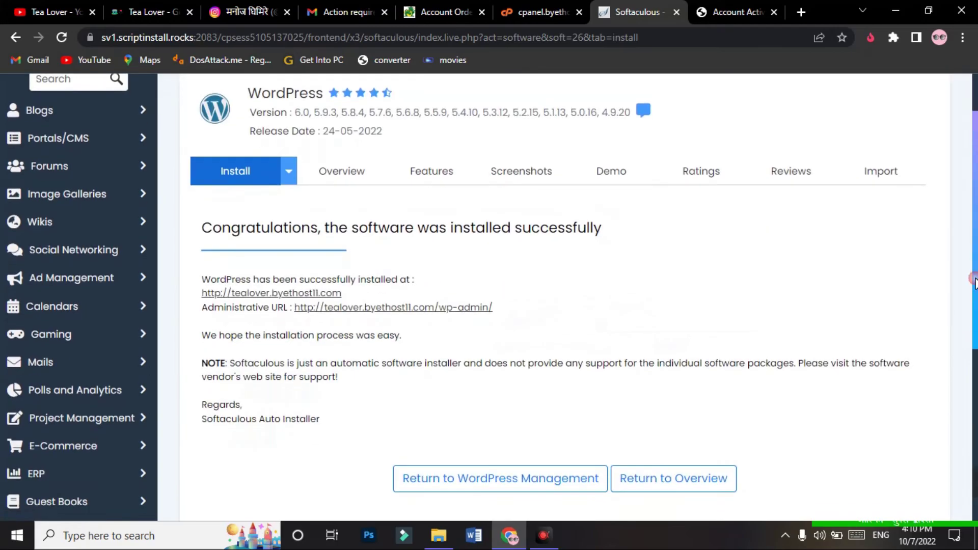
click(303, 295)
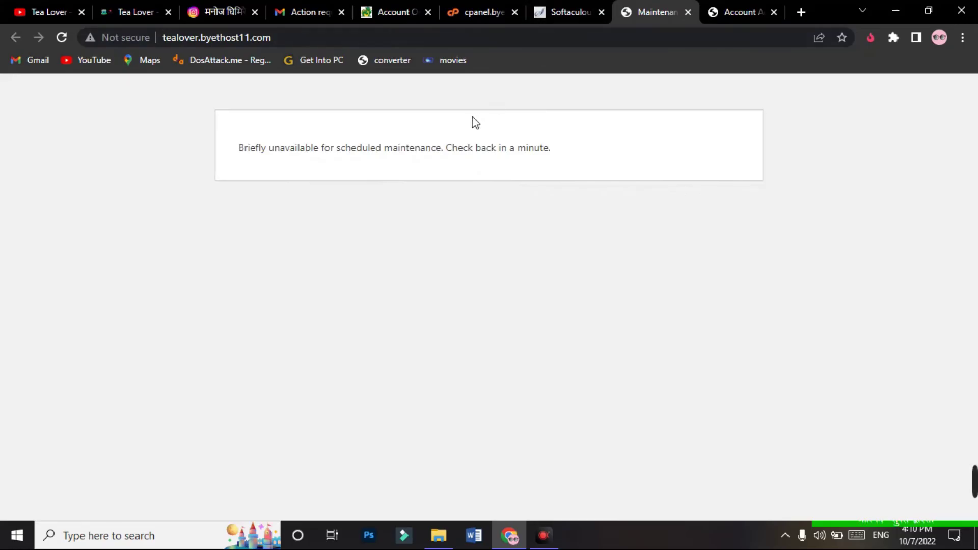
click(553, 13)
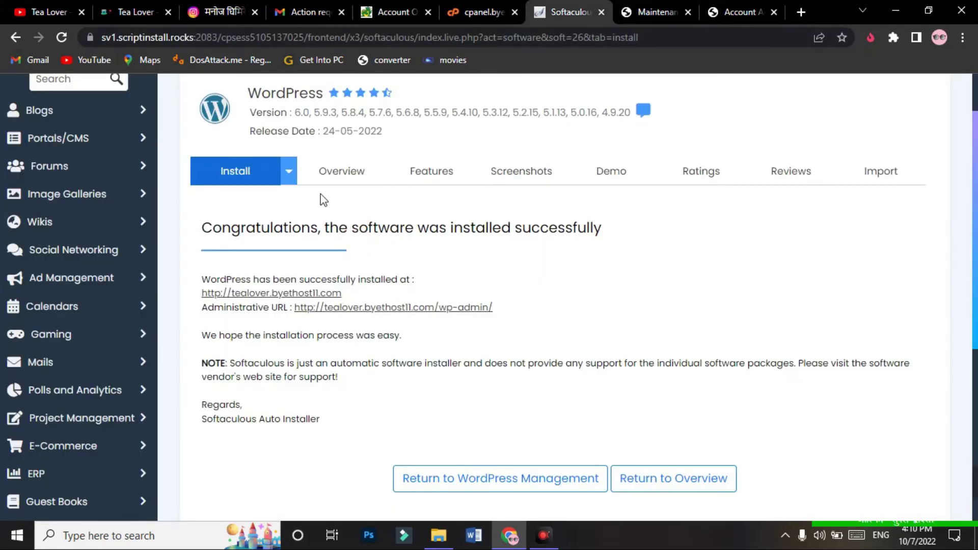
click(654, 12)
click(305, 37)
click(306, 37)
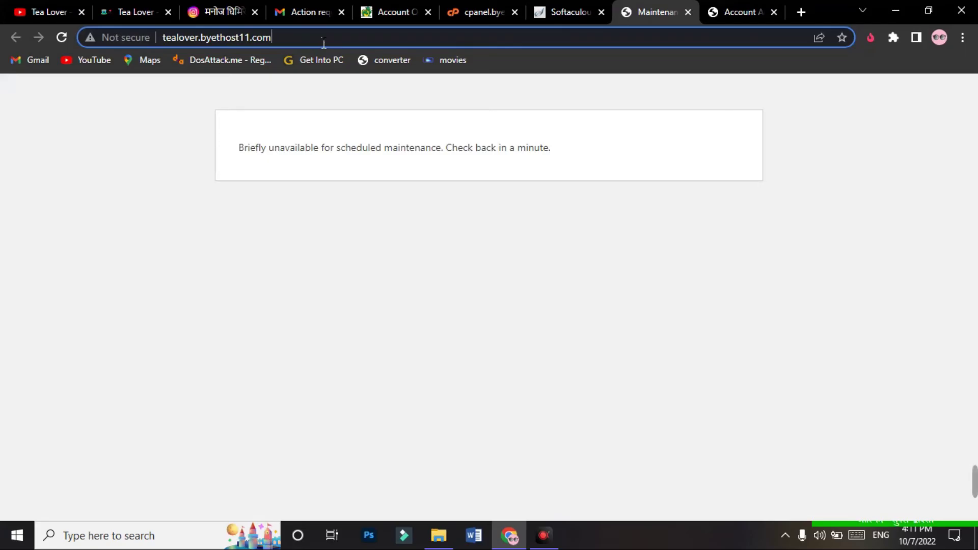
Go to tealover.byethost11.com/login and sign in with the pasted username and password.
text(/login.php)
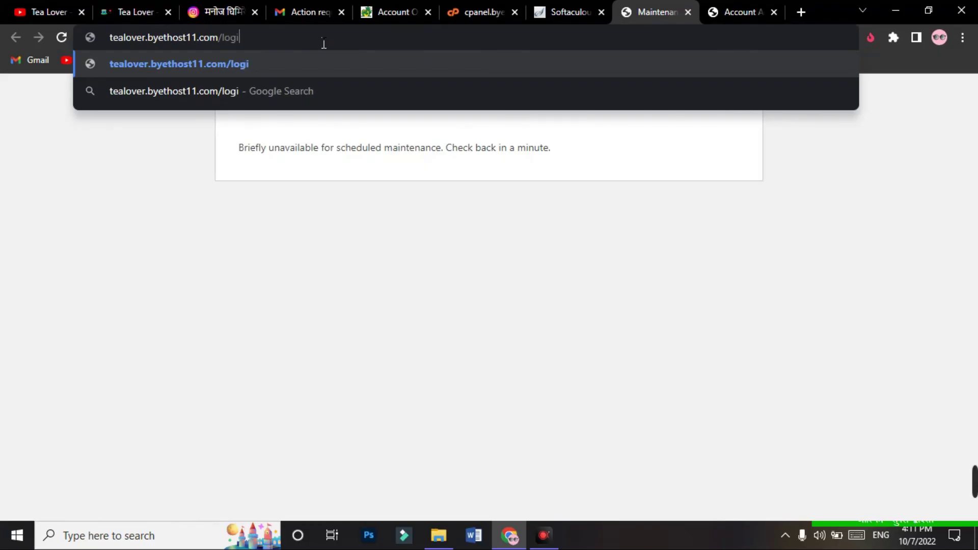
key(Return)
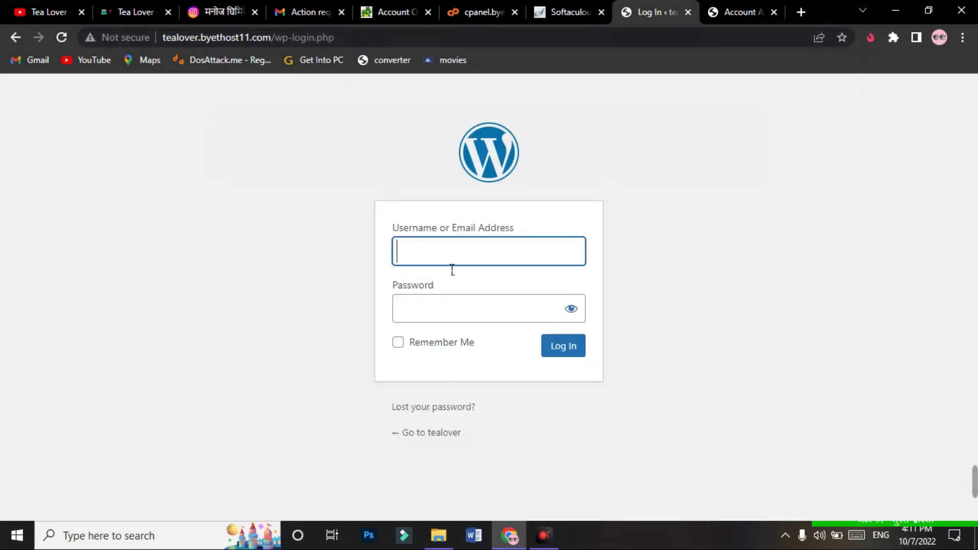
text(tealover2054)
click(319, 223)
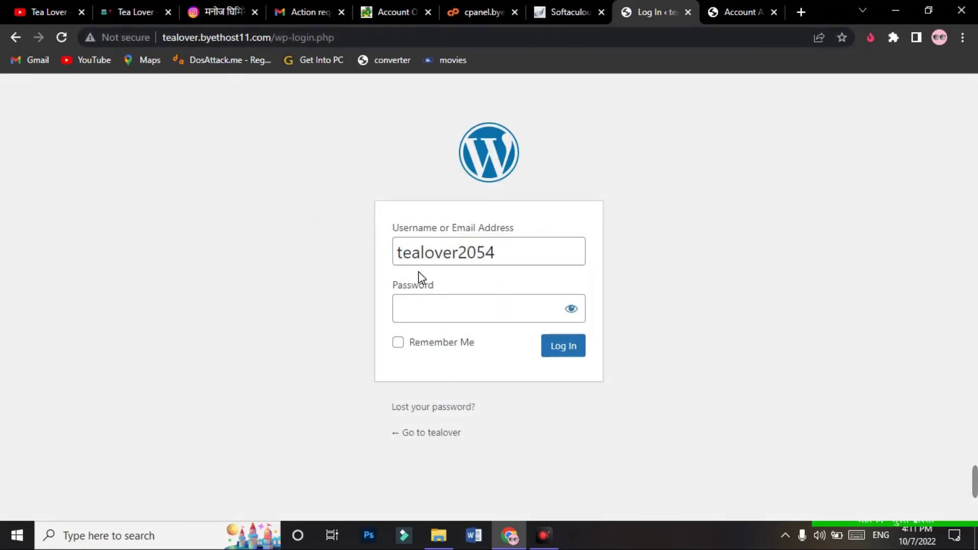
click(464, 320)
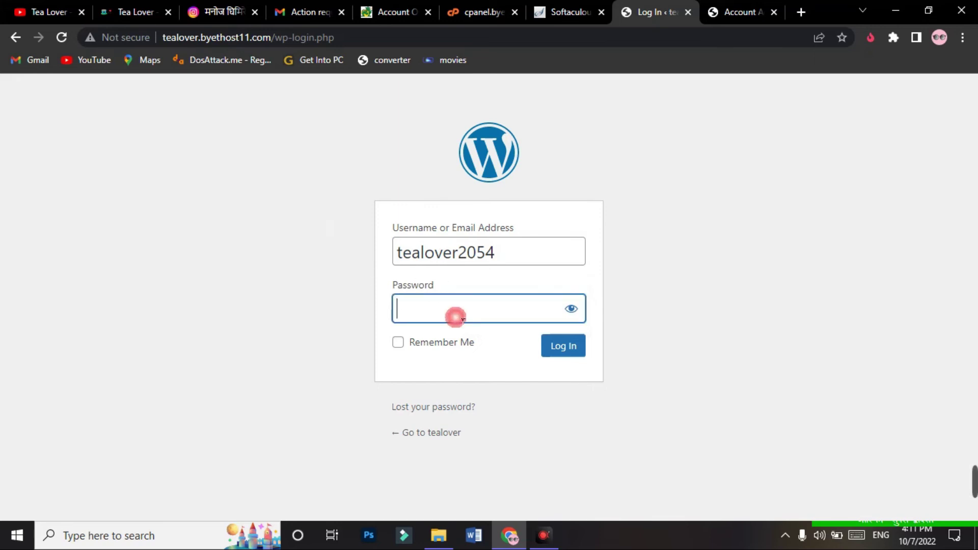
text(••••••••)
click(571, 346)
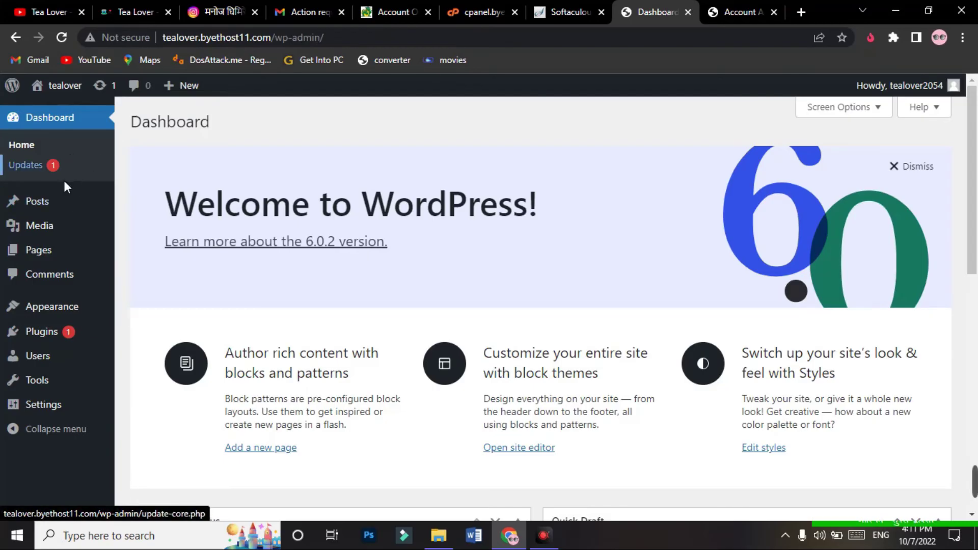
Install and activate the Hello Elementor theme from Appearance > Themes > Add New.
mouse_move(61, 316)
click(153, 314)
scroll(305, 320, down, 3)
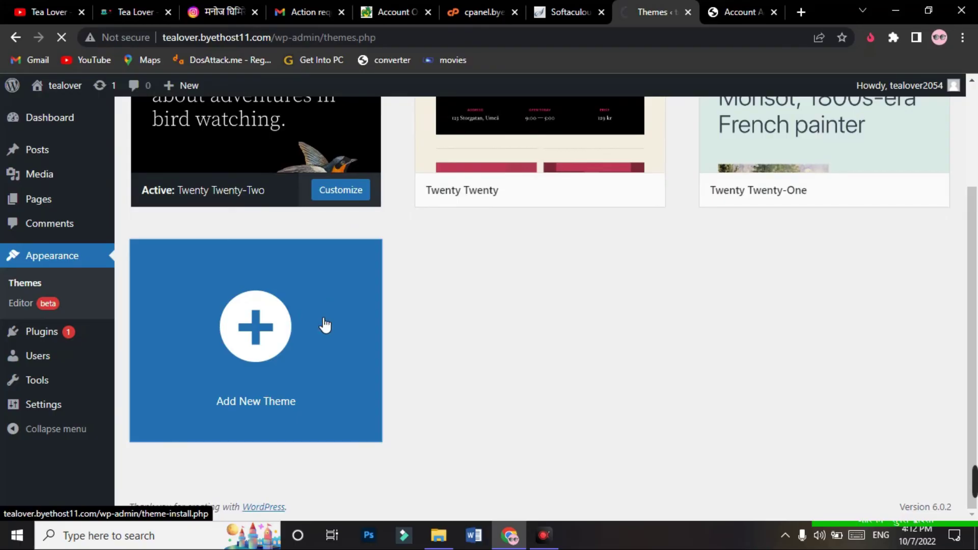
click(325, 324)
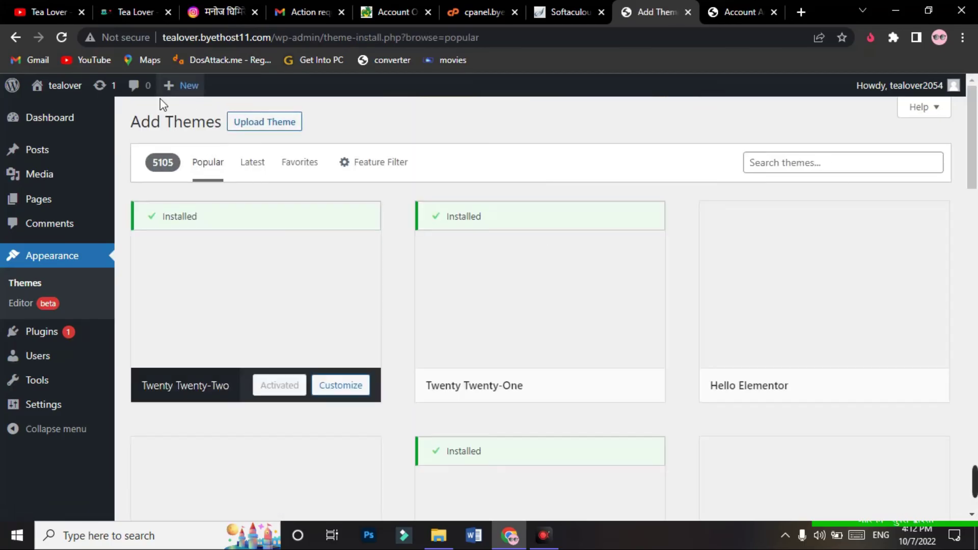
mouse_move(742, 365)
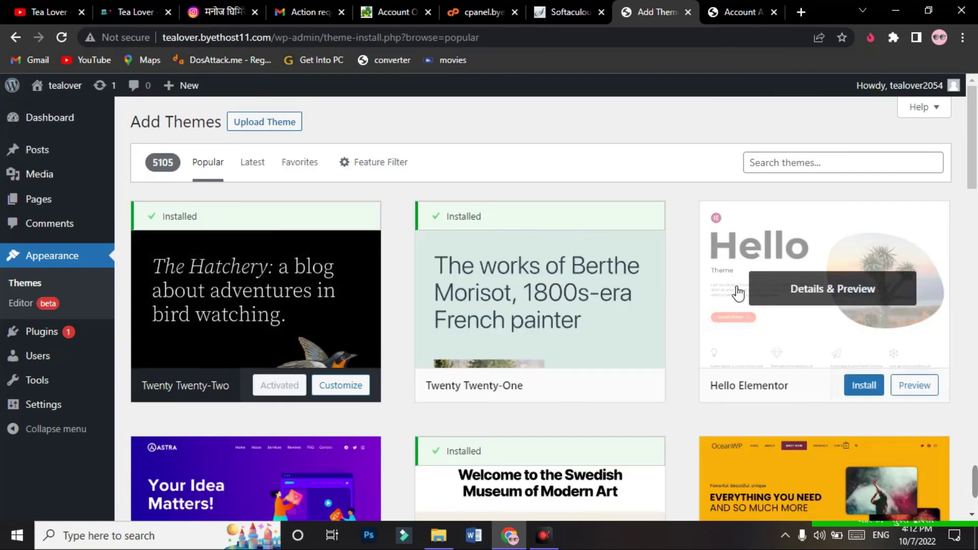
click(865, 390)
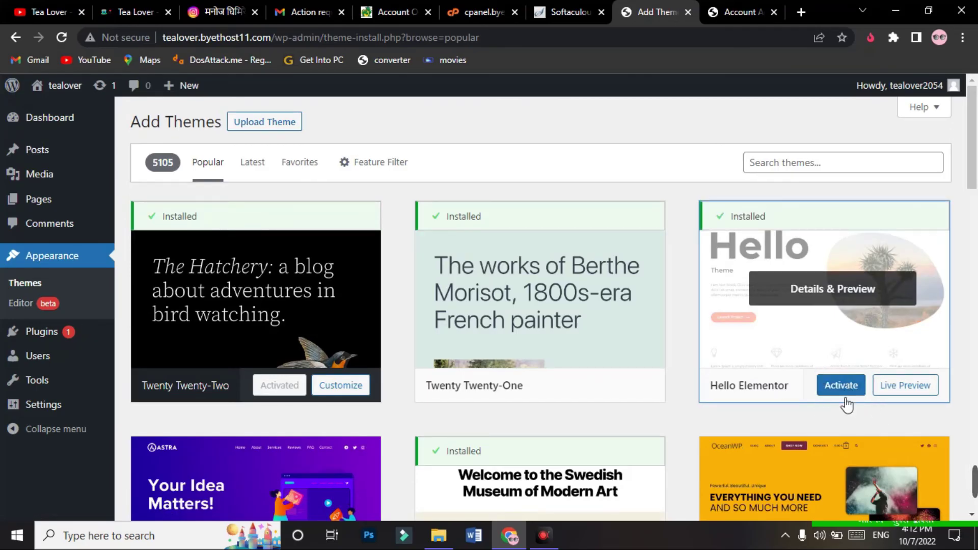
click(844, 390)
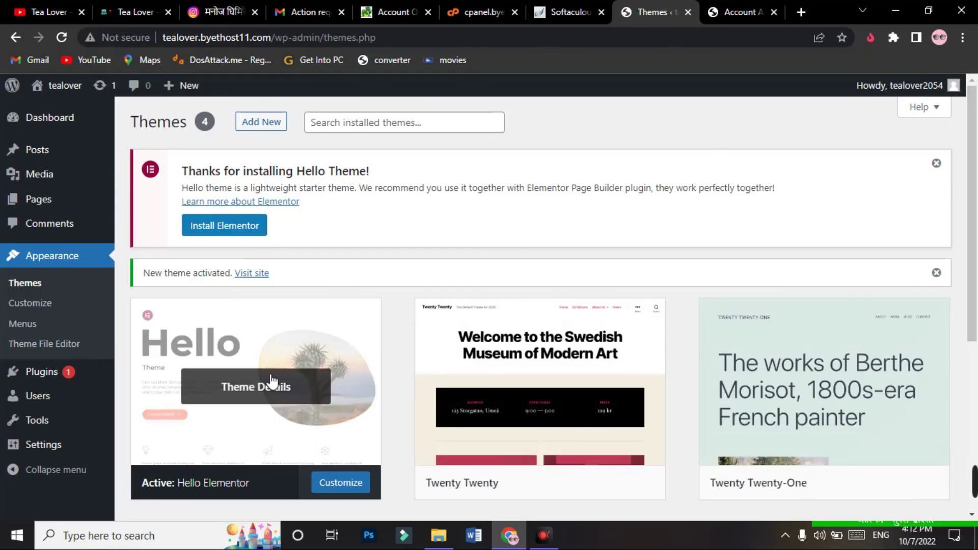
Visit the live site with Hello Elementor, then return to the YouTube Videos tab.
click(733, 12)
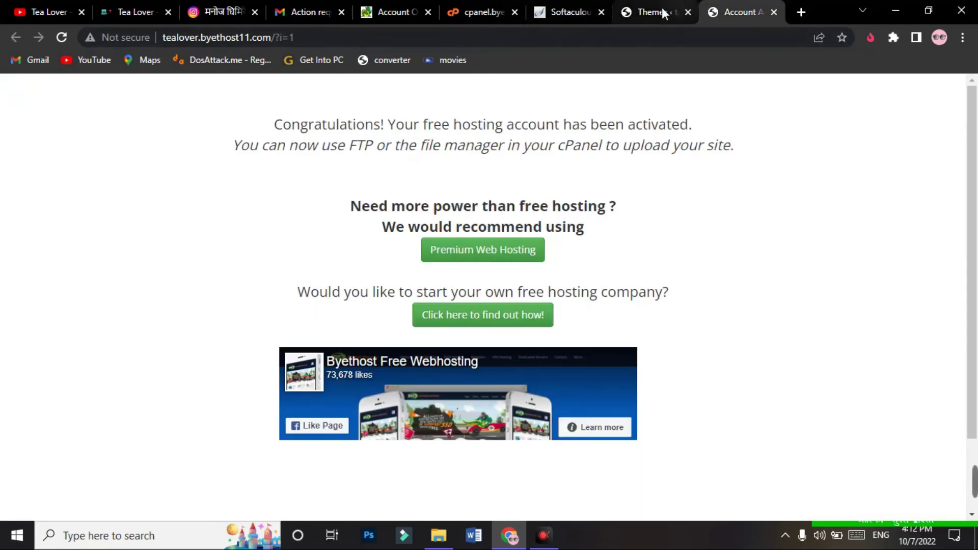
mouse_move(13, 86)
drag(13, 86, 289, 183)
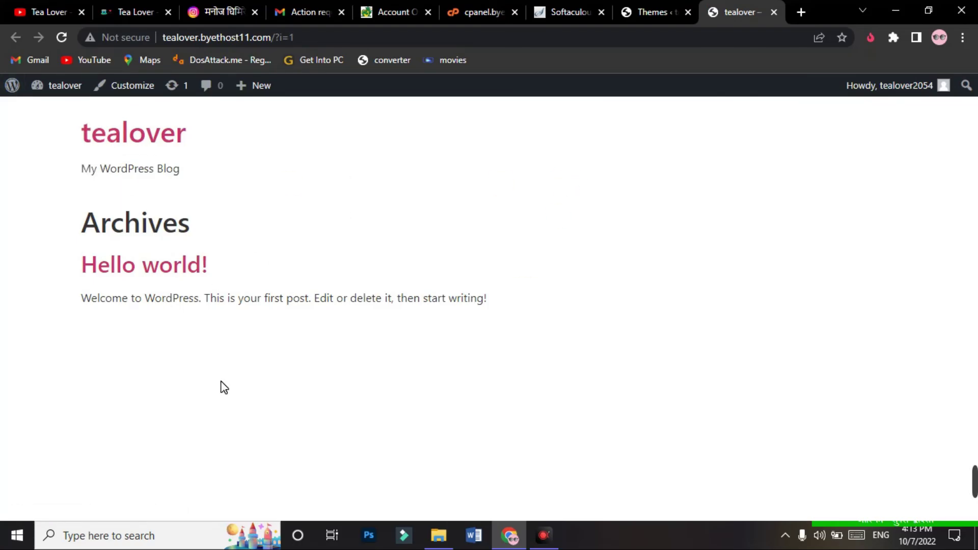
click(50, 6)
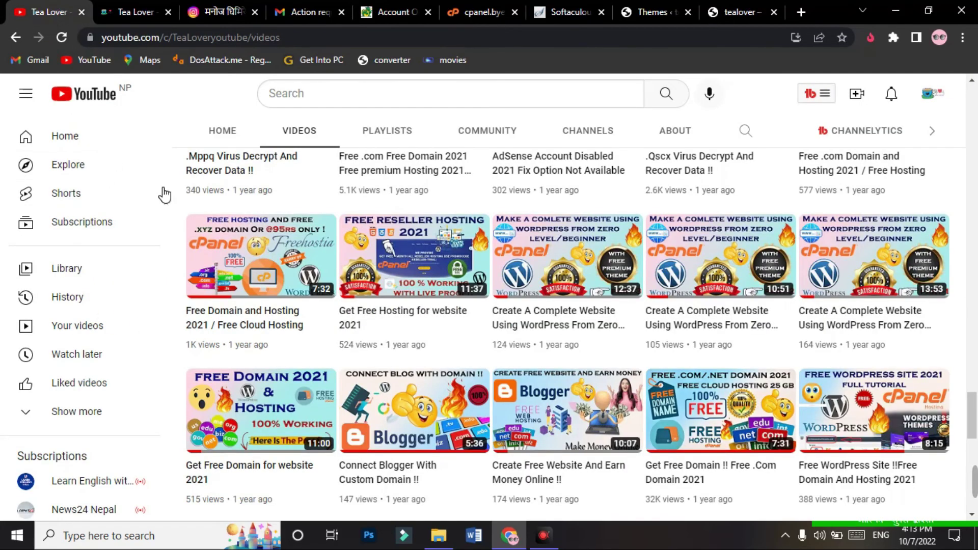
click(221, 12)
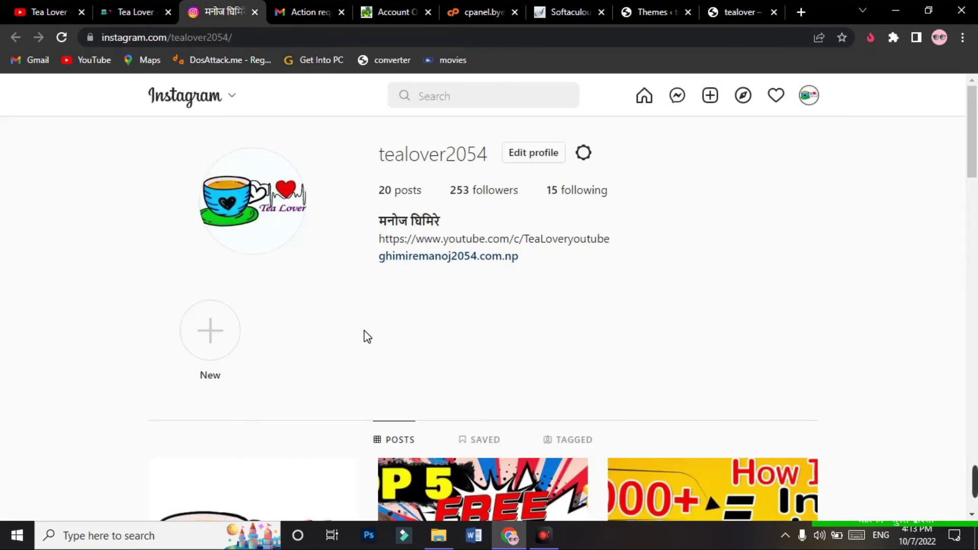
click(153, 11)
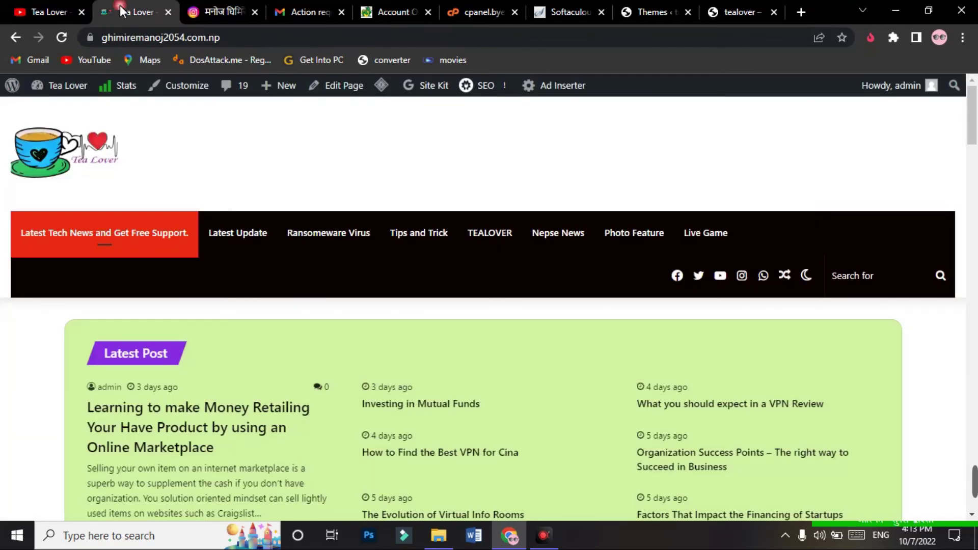
click(49, 12)
click(222, 12)
drag(379, 153, 539, 173)
click(539, 173)
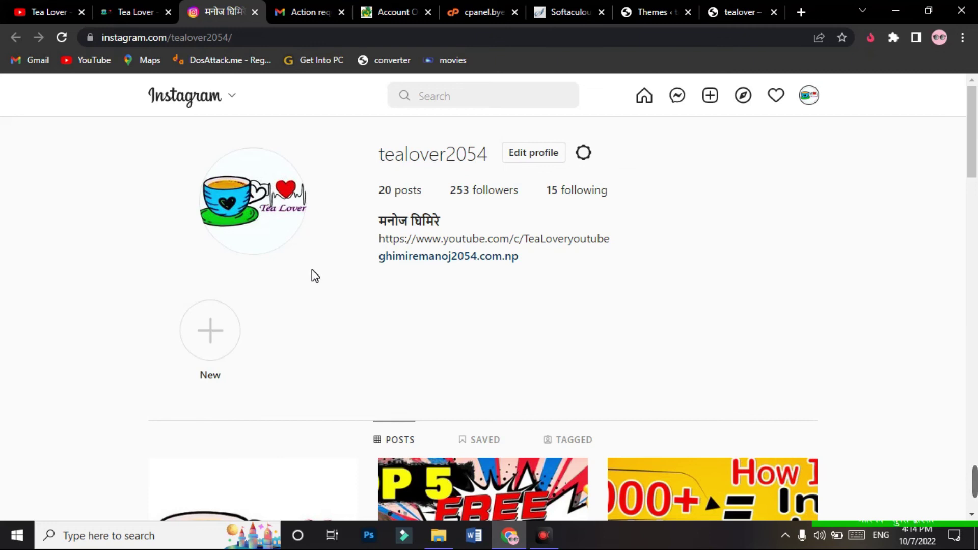
key(ctrl+1)
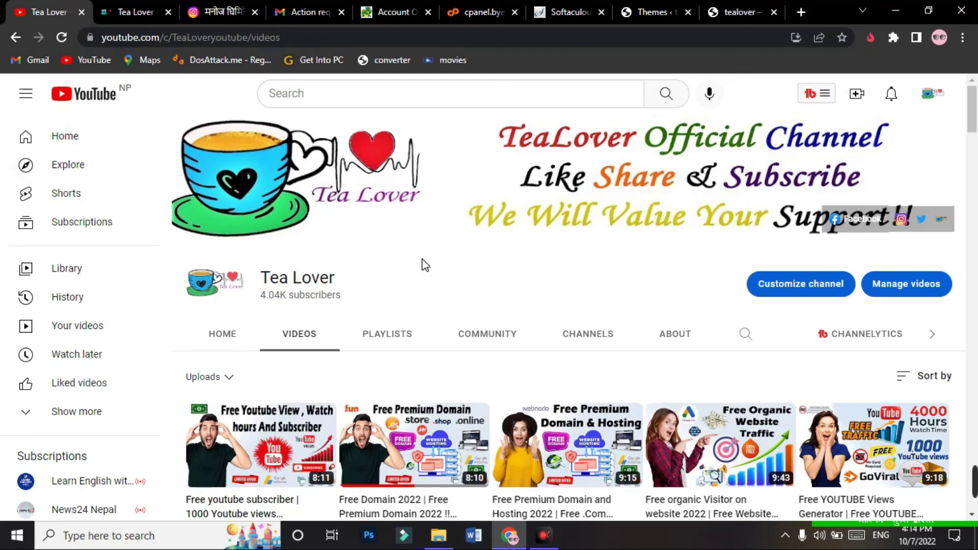
click(219, 12)
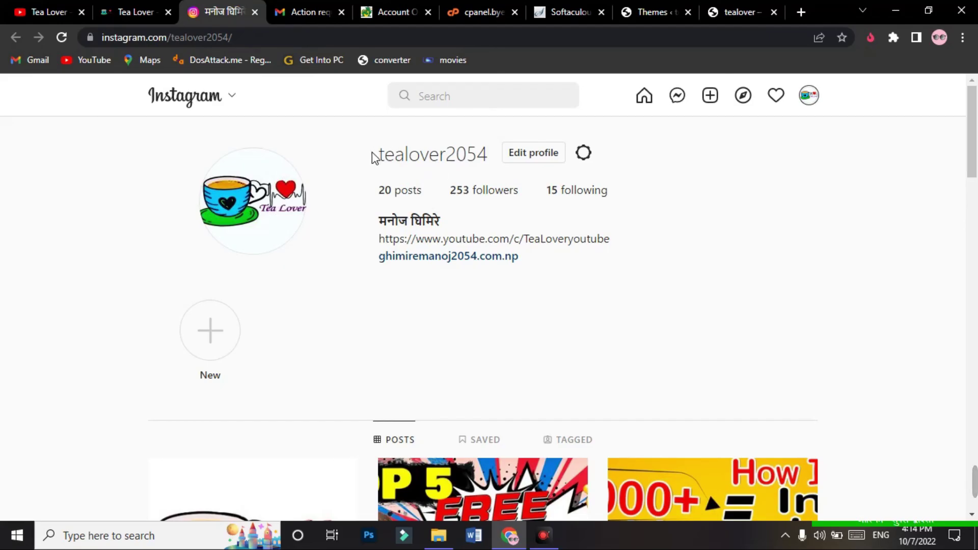
drag(373, 157, 487, 153)
click(488, 151)
key(ctrl+Page_Up)
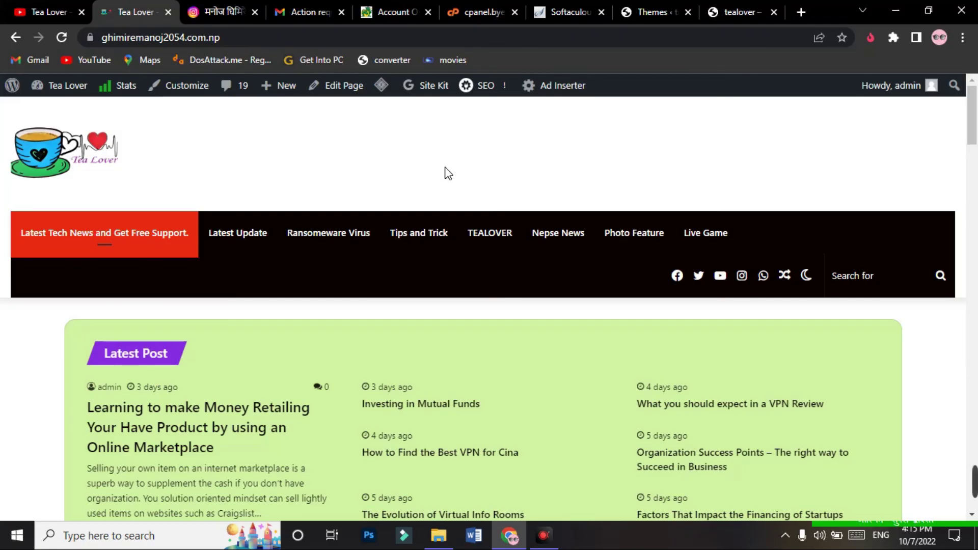
key(ctrl+Page_Up)
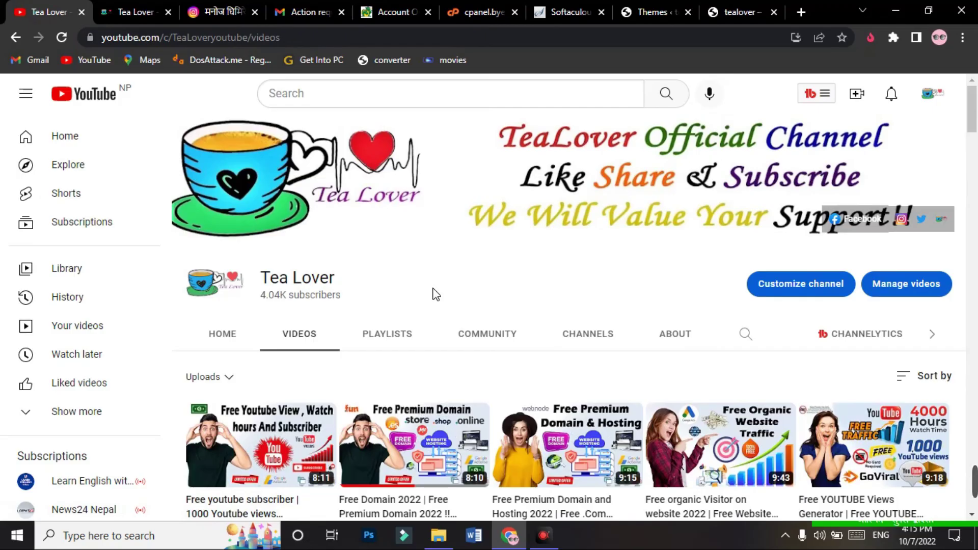